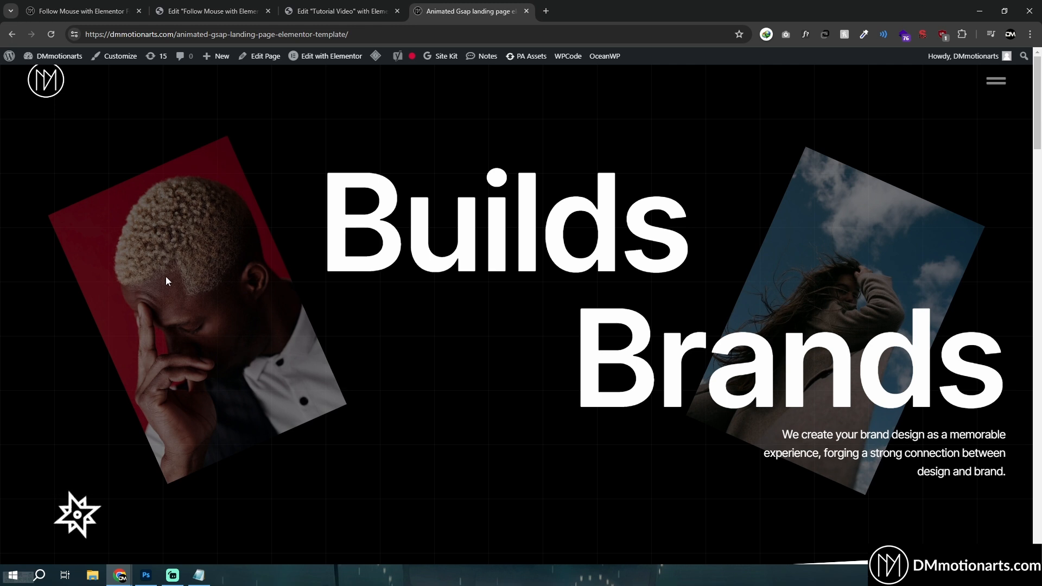
# Examine the mouse-following eyes demo and the animated GSAP landing page demo for their cursor-driven motion
pyautogui.click(114, 11)
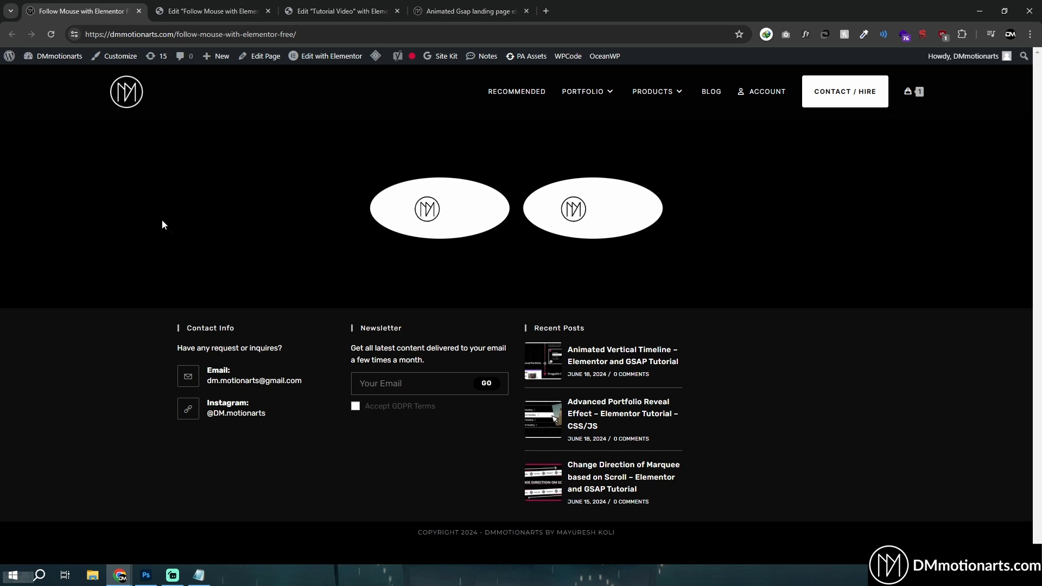
pyautogui.click(467, 11)
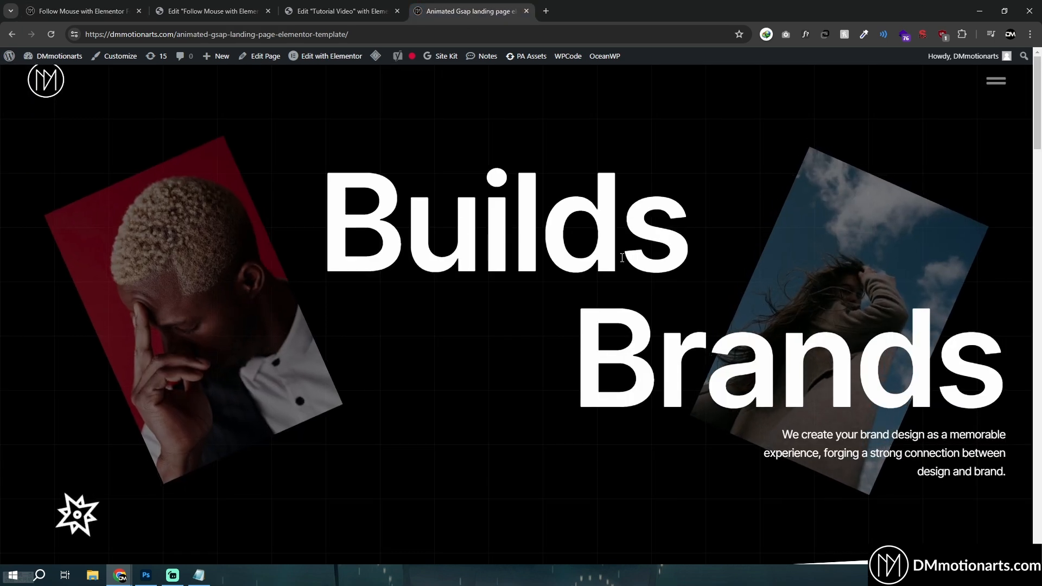
pyautogui.click(41, 7)
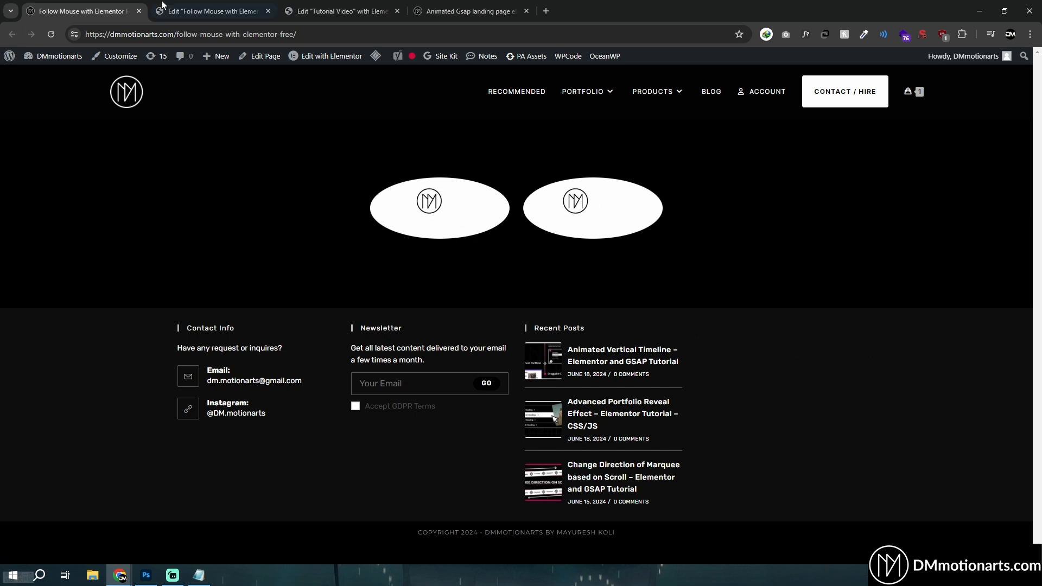
# Add a single-column Flexbox container to the Tutorial Video page and set its minimum height to 568 px
pyautogui.click(334, 11)
pyautogui.click(524, 194)
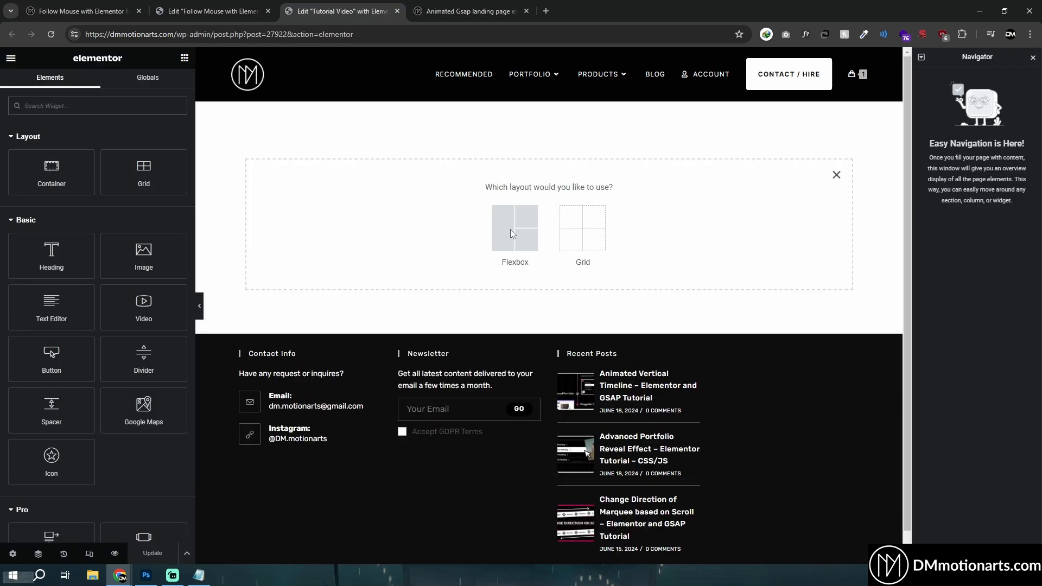
pyautogui.click(512, 226)
pyautogui.click(394, 216)
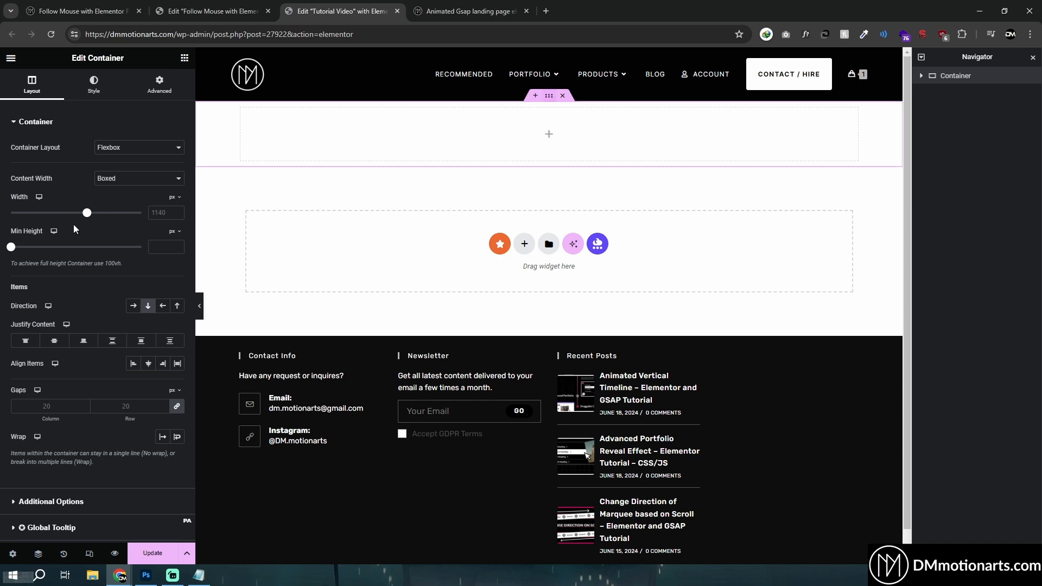
pyautogui.moveTo(10, 247); pyautogui.dragTo(66, 259)
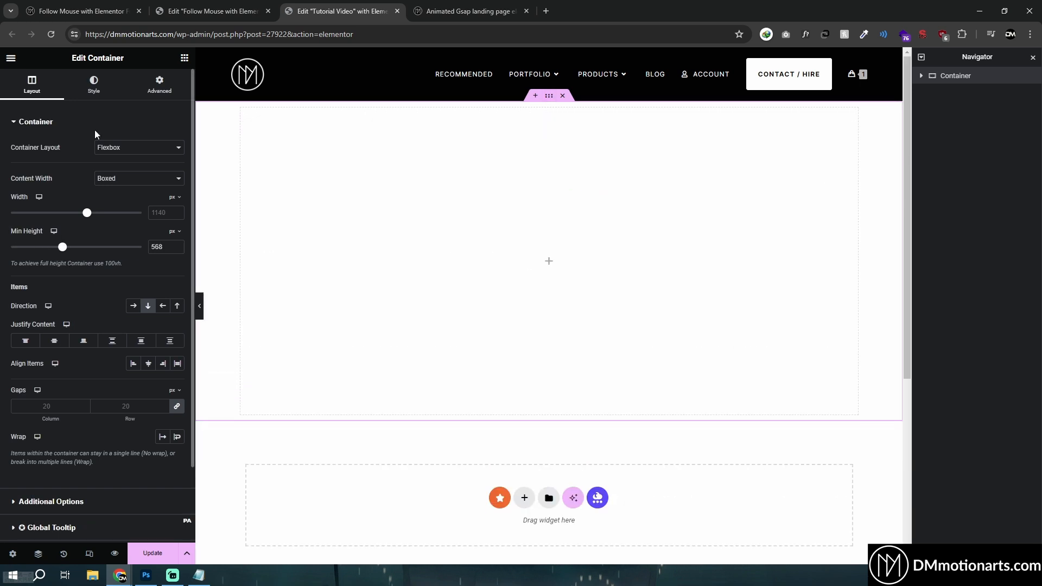
# Set the container's background color to solid black
pyautogui.click(101, 82)
pyautogui.click(176, 193)
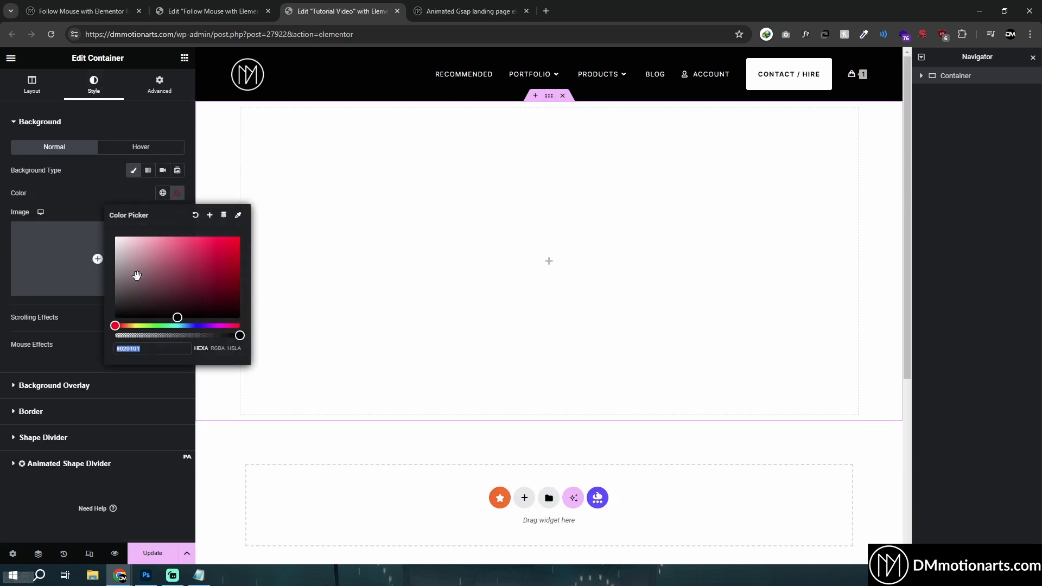
pyautogui.moveTo(133, 275); pyautogui.dragTo(88, 325)
pyautogui.click(2, 313)
# Add an Image widget to the black container and choose the sunglasses emoji picture from the media library
pyautogui.click(185, 58)
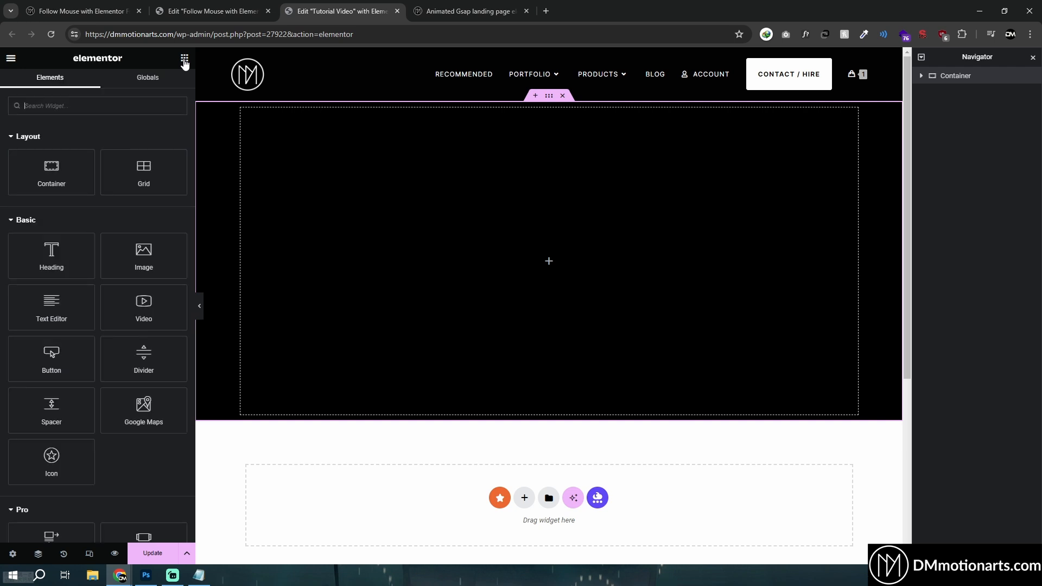
pyautogui.moveTo(144, 251); pyautogui.dragTo(565, 262)
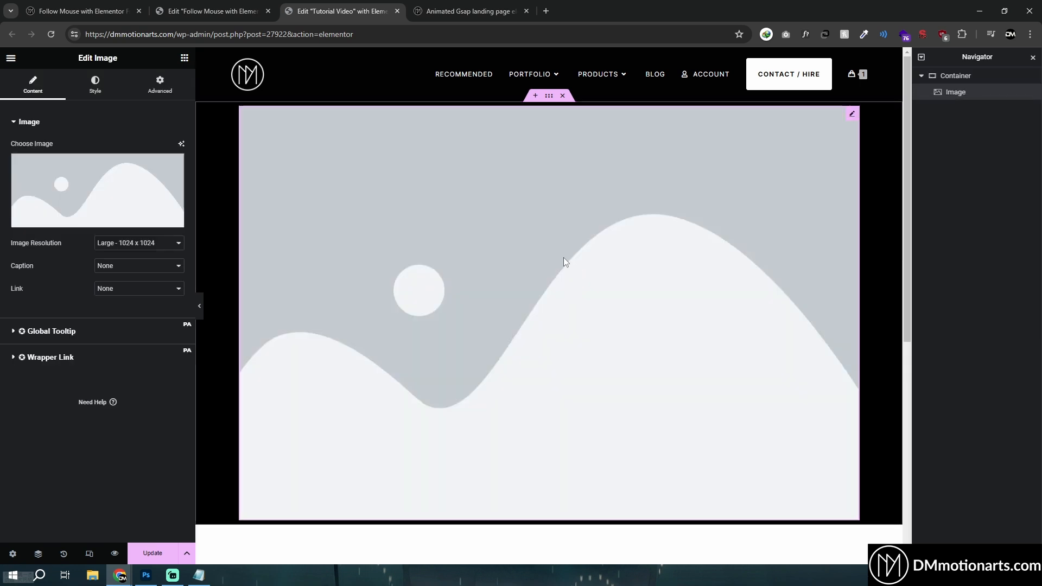
pyautogui.click(55, 180)
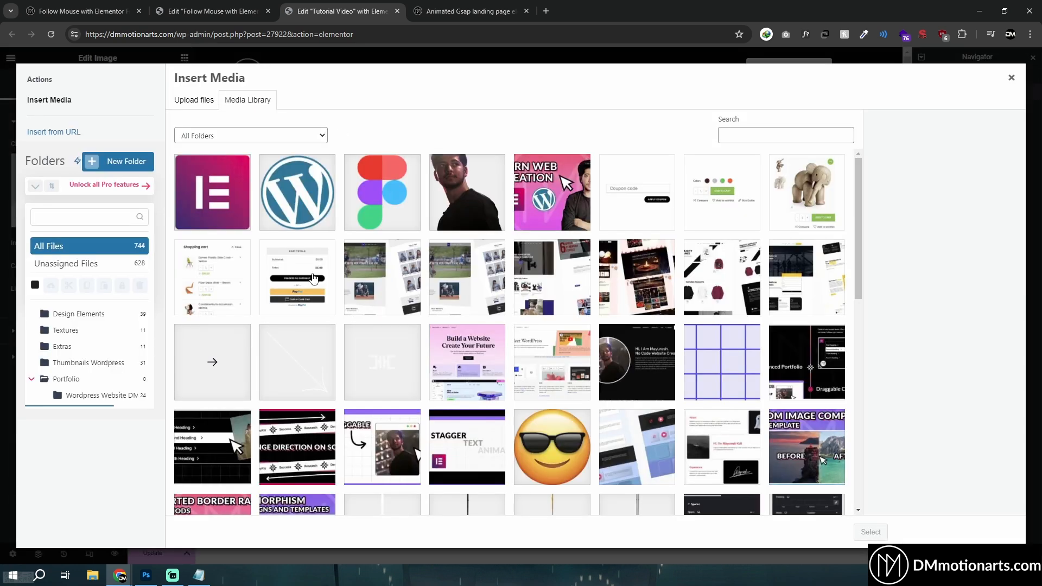
pyautogui.click(584, 443)
pyautogui.scroll(-2, 546, 429)
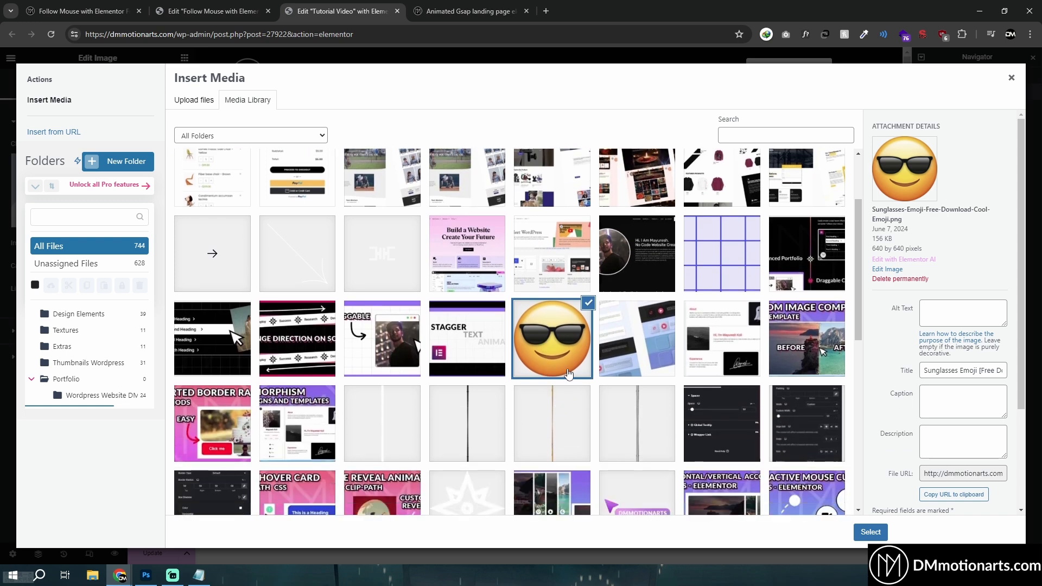
pyautogui.click(870, 532)
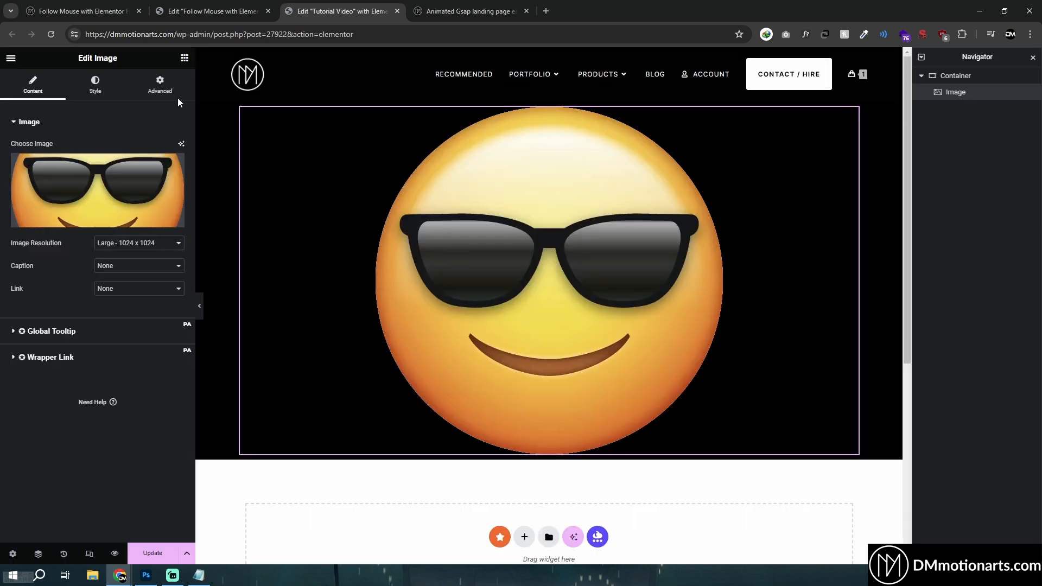
# Give the emoji image a custom width of 12%
pyautogui.click(160, 85)
pyautogui.click(124, 234)
pyautogui.click(121, 269)
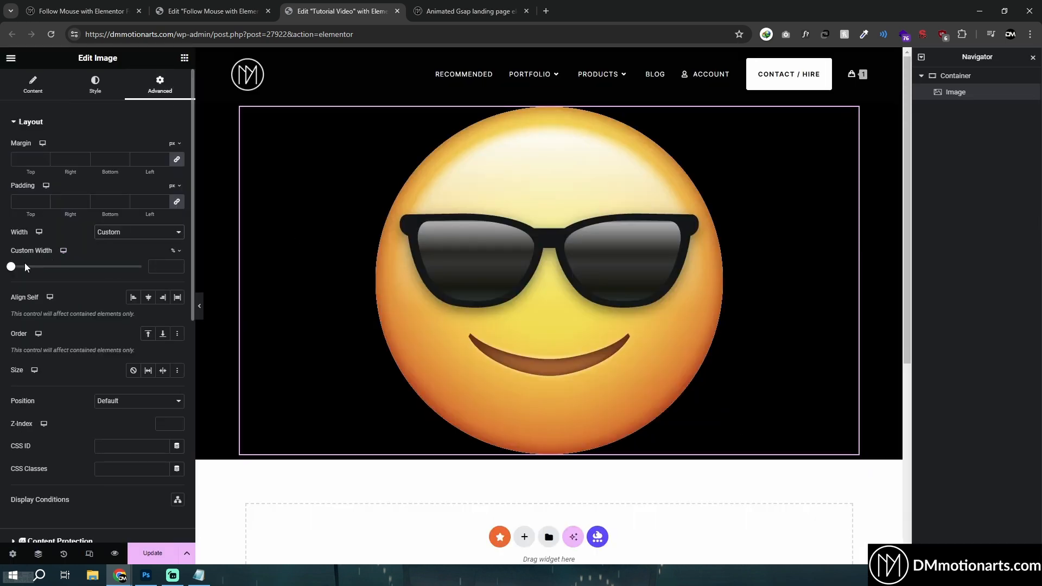
pyautogui.moveTo(14, 272); pyautogui.dragTo(28, 271)
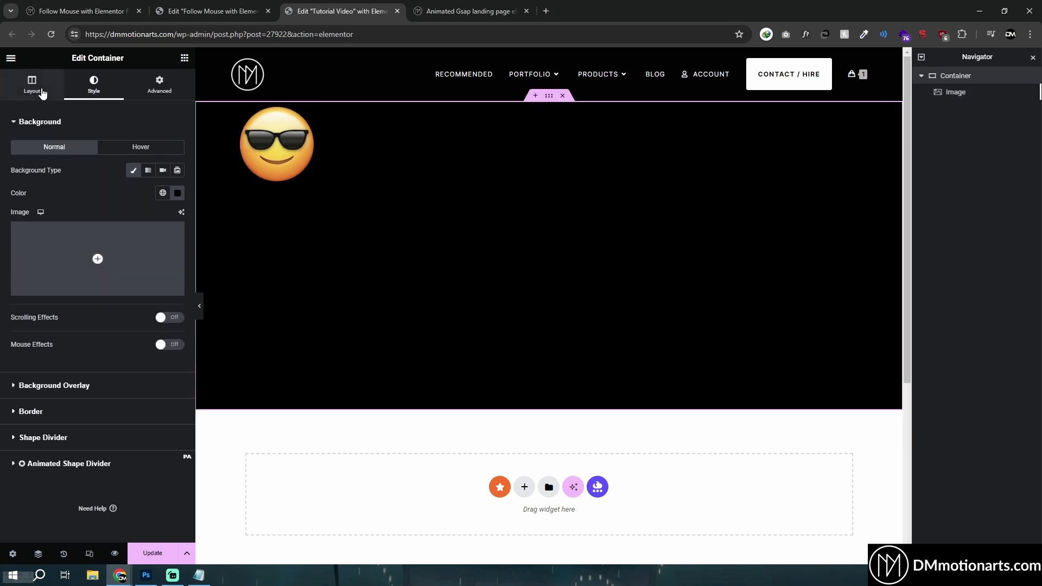
# Center the container's contents both vertically and horizontally using Justify Content and Align Items
pyautogui.click(41, 92)
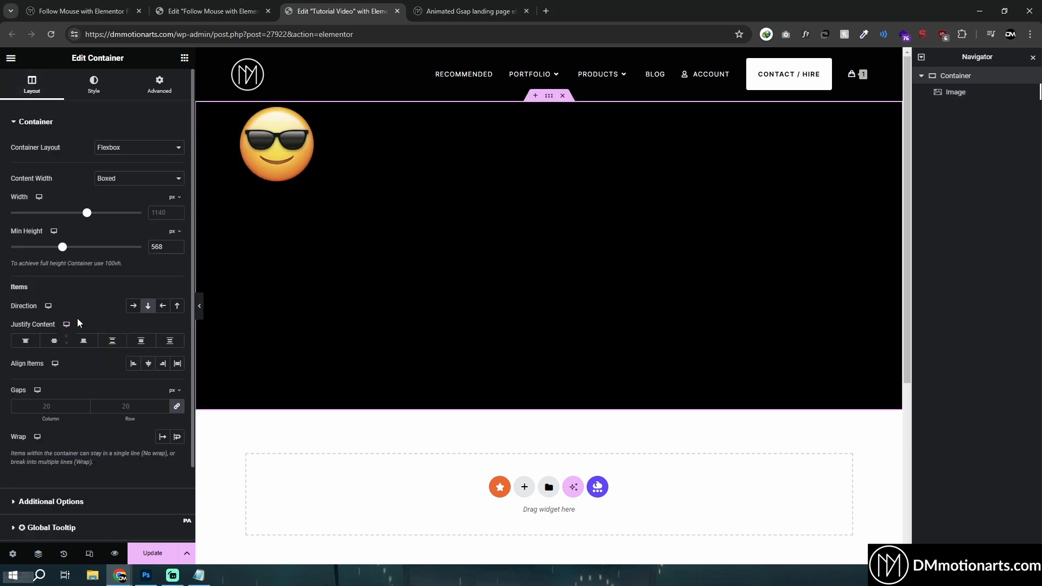
pyautogui.click(54, 341)
pyautogui.click(149, 364)
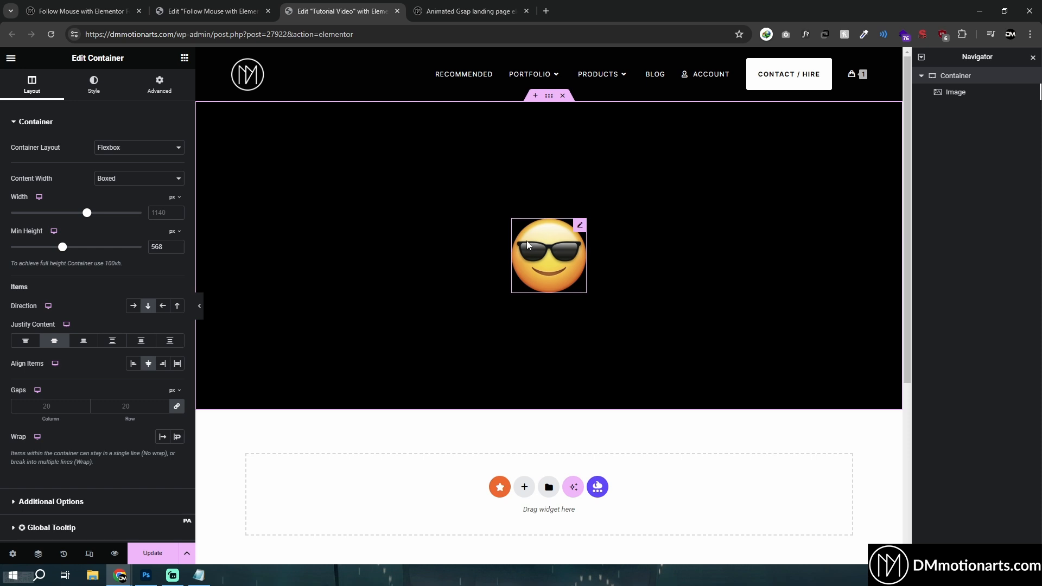
# Examine the Follow Mouse page's HTML code, especially the dm-eye-container rule and its clip-path ellipse
pyautogui.click(169, 7)
pyautogui.click(125, 4)
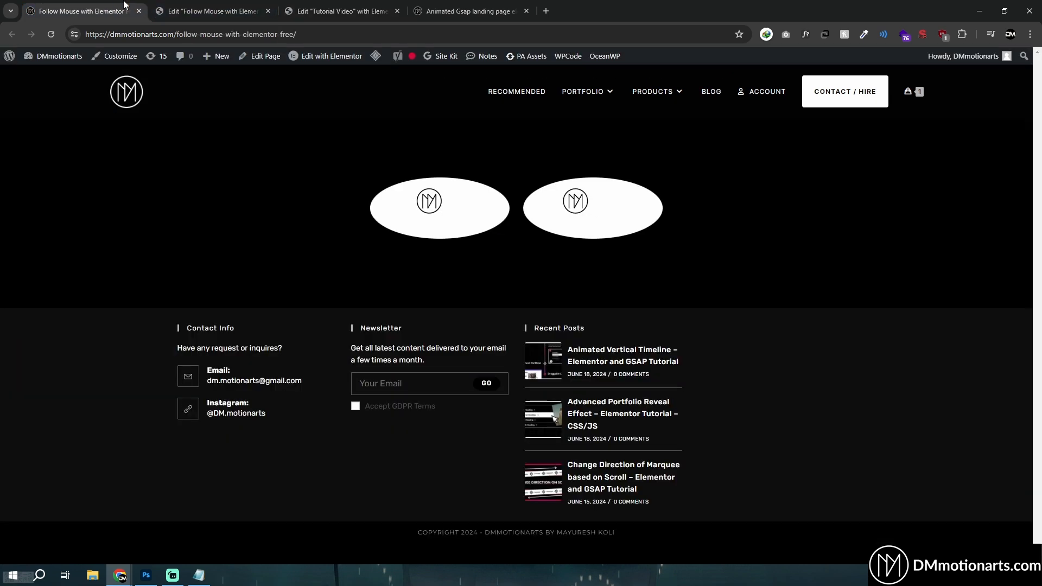
pyautogui.click(173, 7)
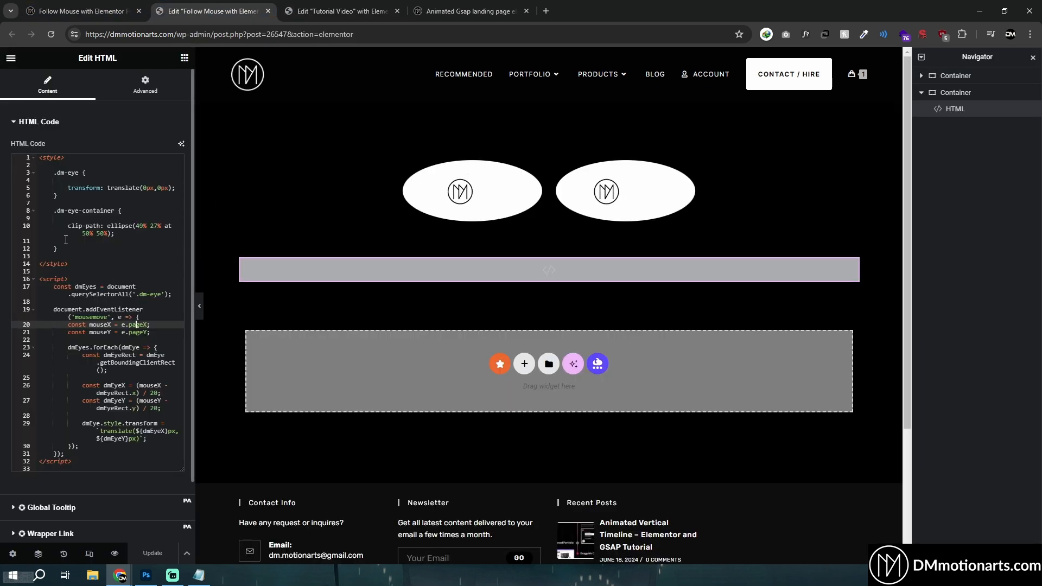
pyautogui.moveTo(54, 215); pyautogui.dragTo(103, 250)
pyautogui.click(105, 251)
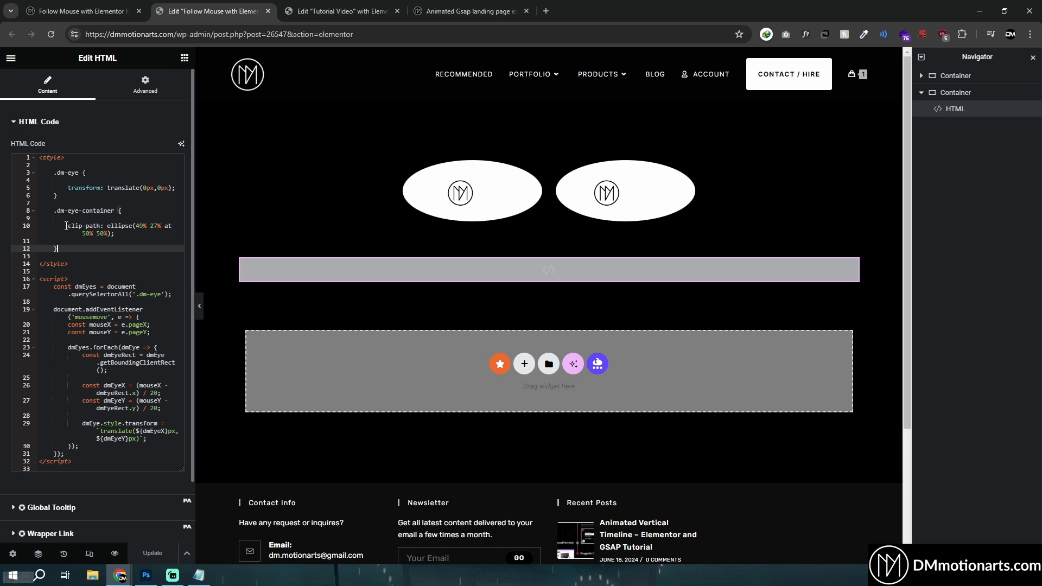
pyautogui.moveTo(66, 226)
pyautogui.mouseDown()
pyautogui.moveTo(152, 227)
pyautogui.moveTo(152, 236)
pyautogui.moveTo(68, 226)
pyautogui.mouseUp()
pyautogui.click(117, 234)
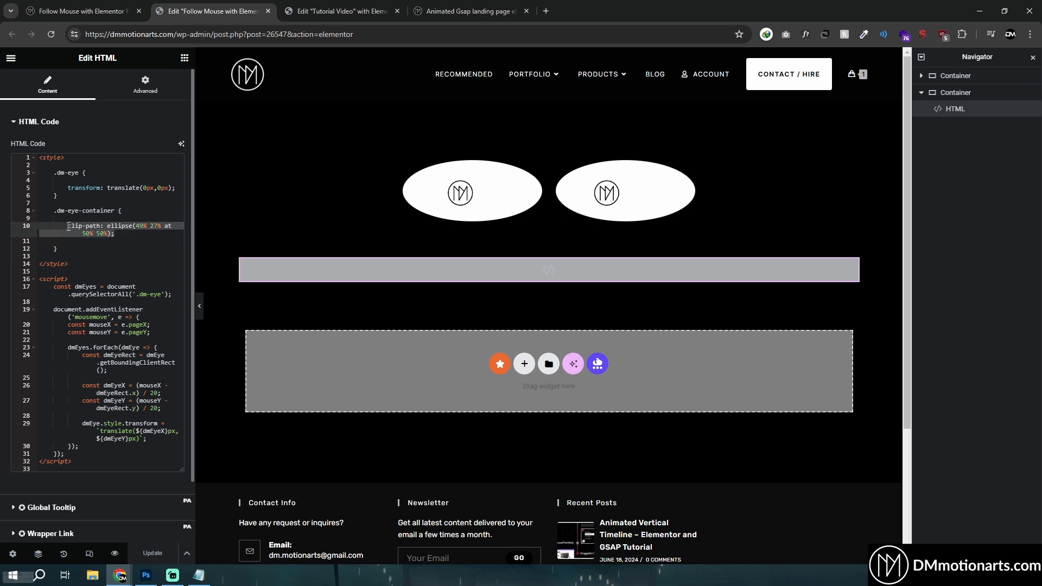
pyautogui.click(68, 225)
pyautogui.click(184, 238)
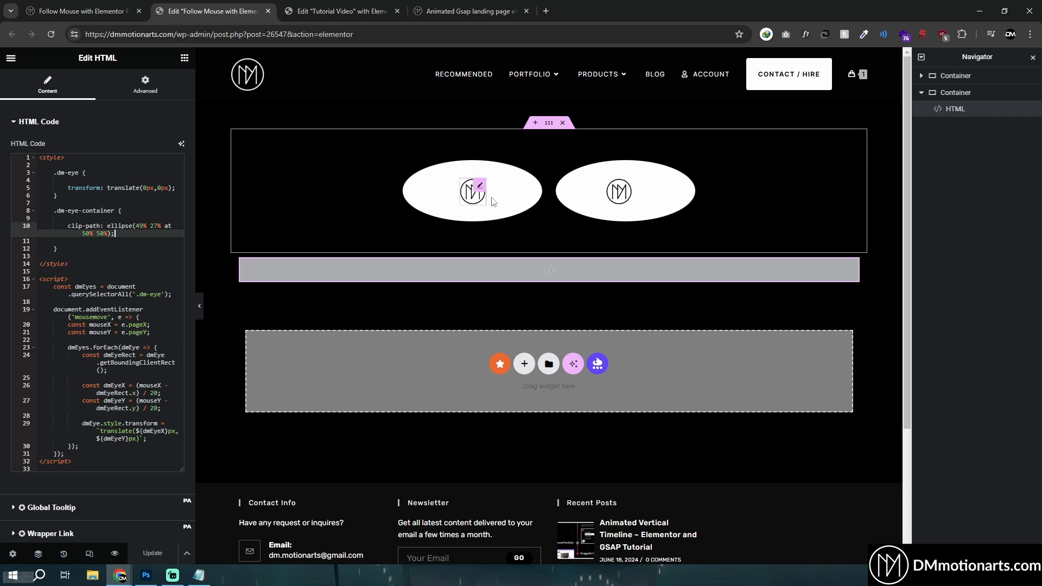
# Switch to the open text file and copy all of its code
pyautogui.click(200, 575)
pyautogui.hotkey('ctrl', 'a')
pyautogui.hotkey('ctrl', 'c')
# Back on the Tutorial Video page, add an HTML widget below the emoji image inside the container
pyautogui.click(354, 6)
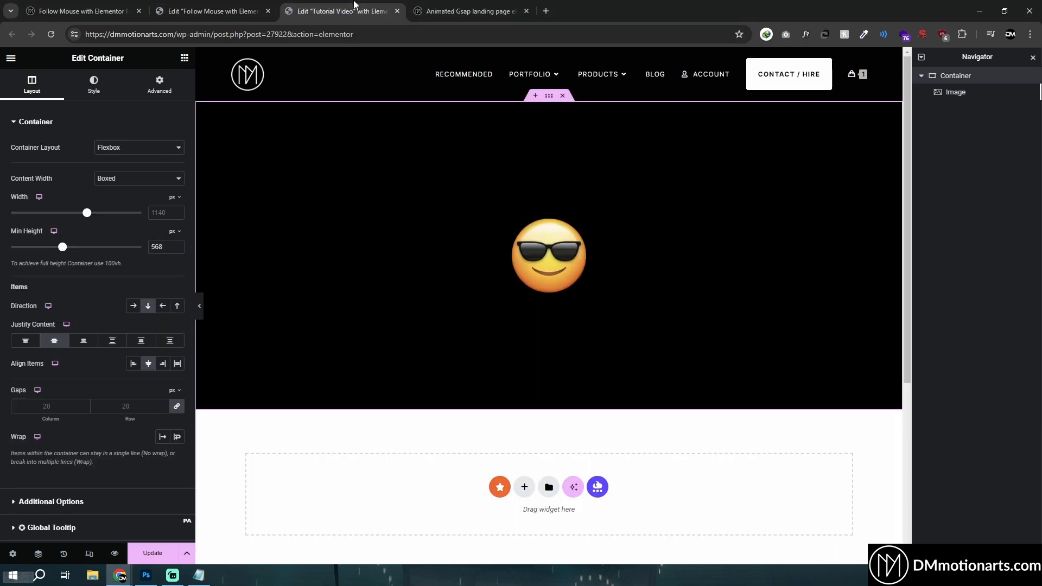
pyautogui.click(568, 222)
pyautogui.scroll(-7, 26, 391)
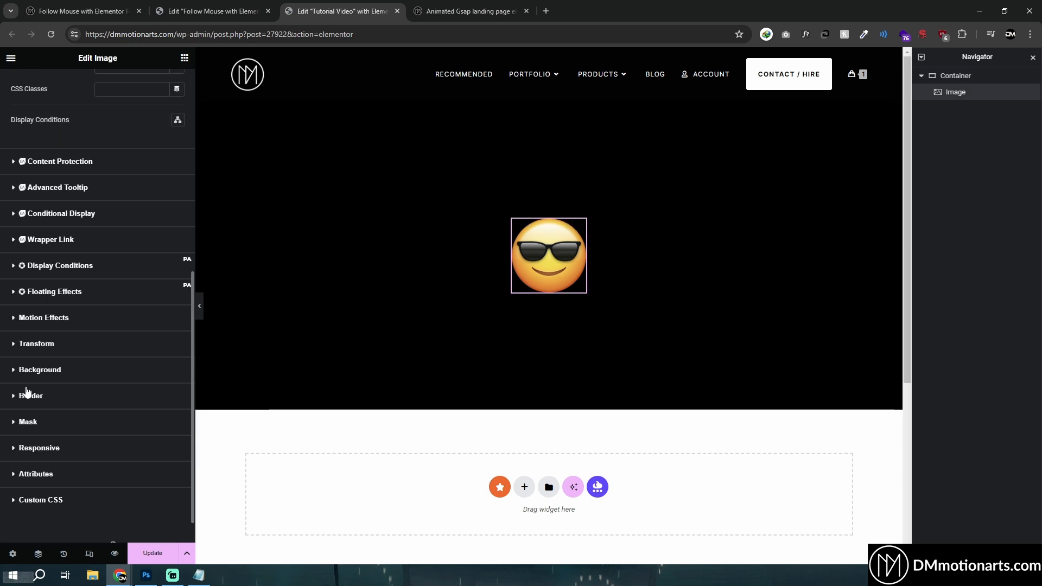
pyautogui.scroll(-1, 3, 421)
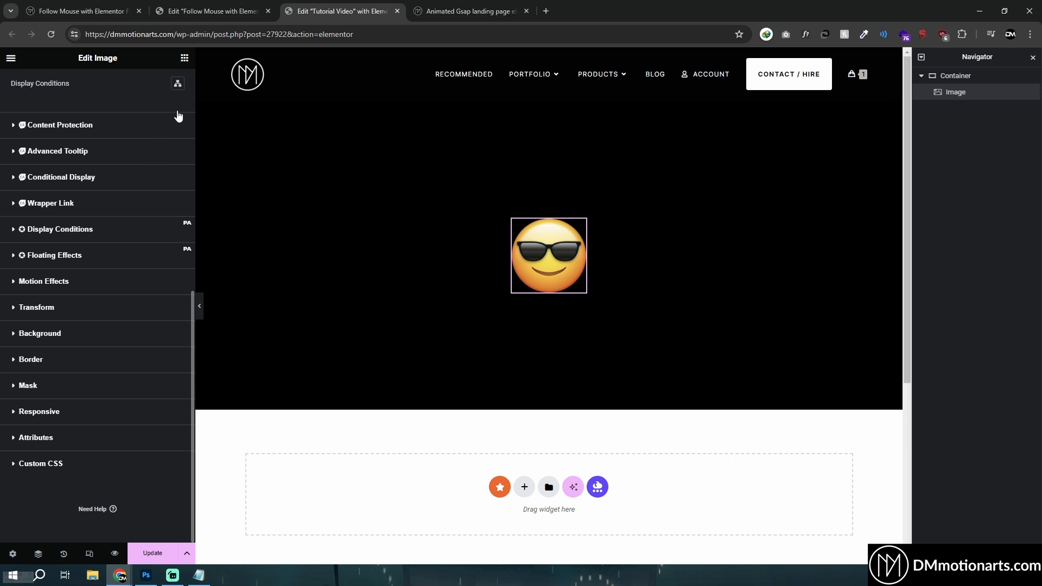
pyautogui.click(184, 57)
pyautogui.write('html')
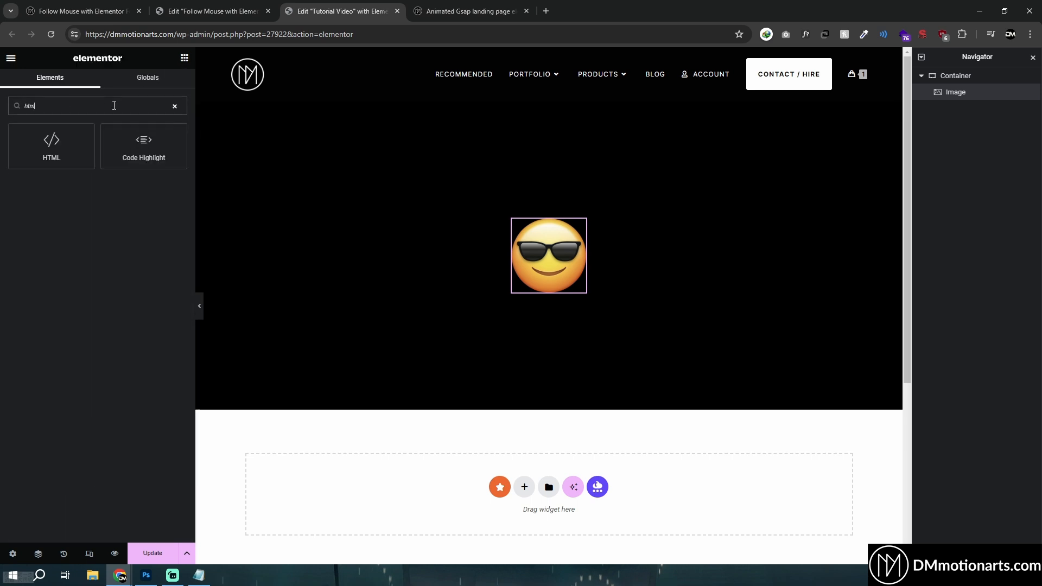
pyautogui.moveTo(51, 149); pyautogui.dragTo(562, 285)
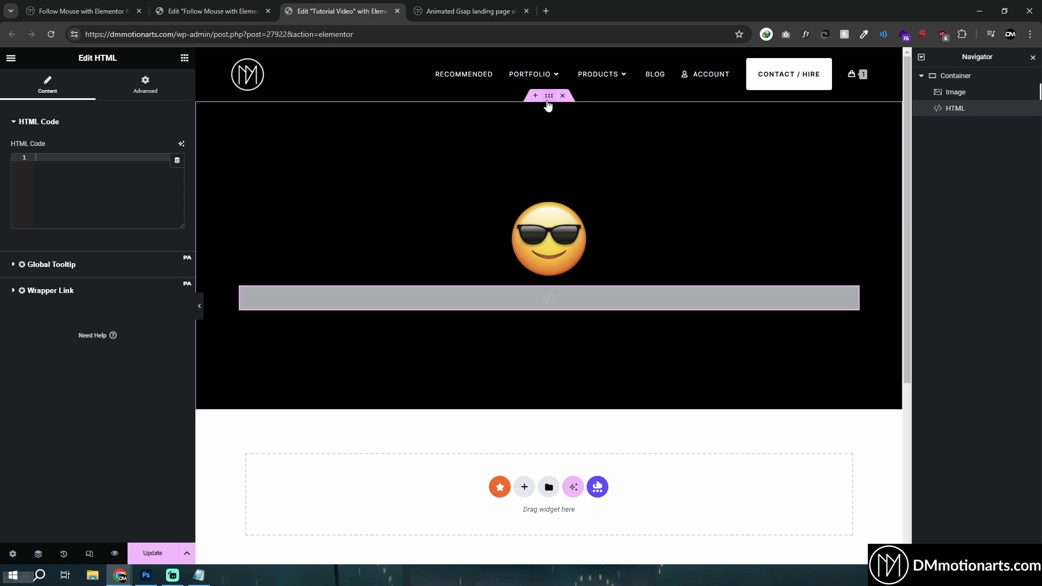
# Examine the advanced settings of the emoji image, including its Custom CSS section
pyautogui.click(558, 220)
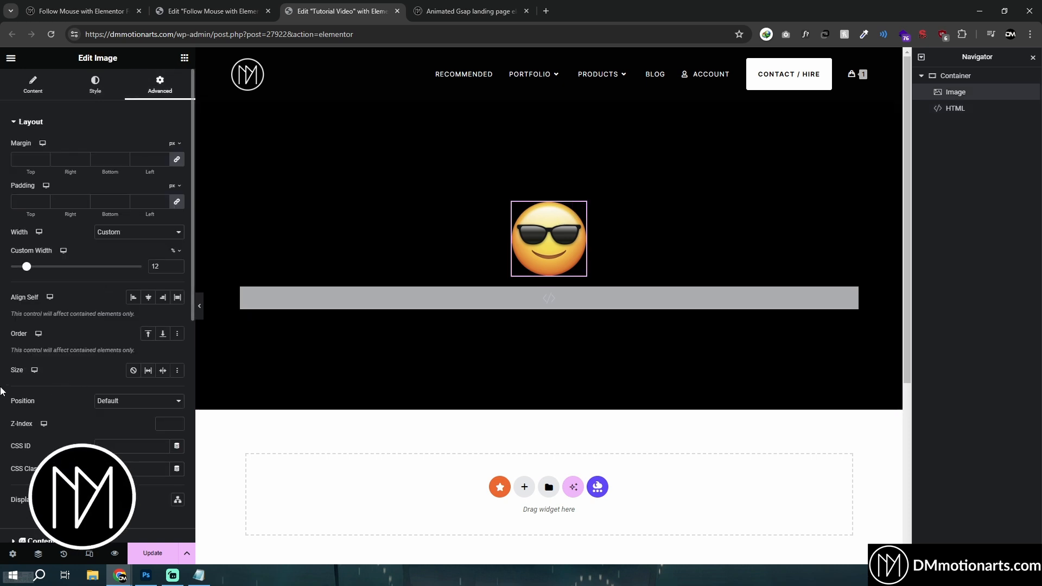
pyautogui.scroll(-3, 1, 388)
pyautogui.scroll(-5, 2, 388)
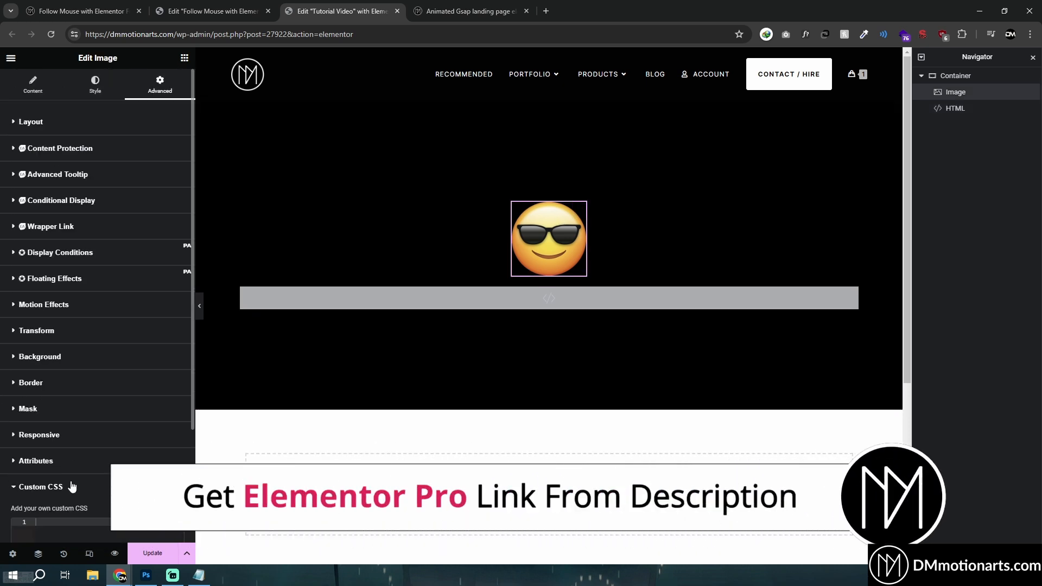
pyautogui.click(70, 485)
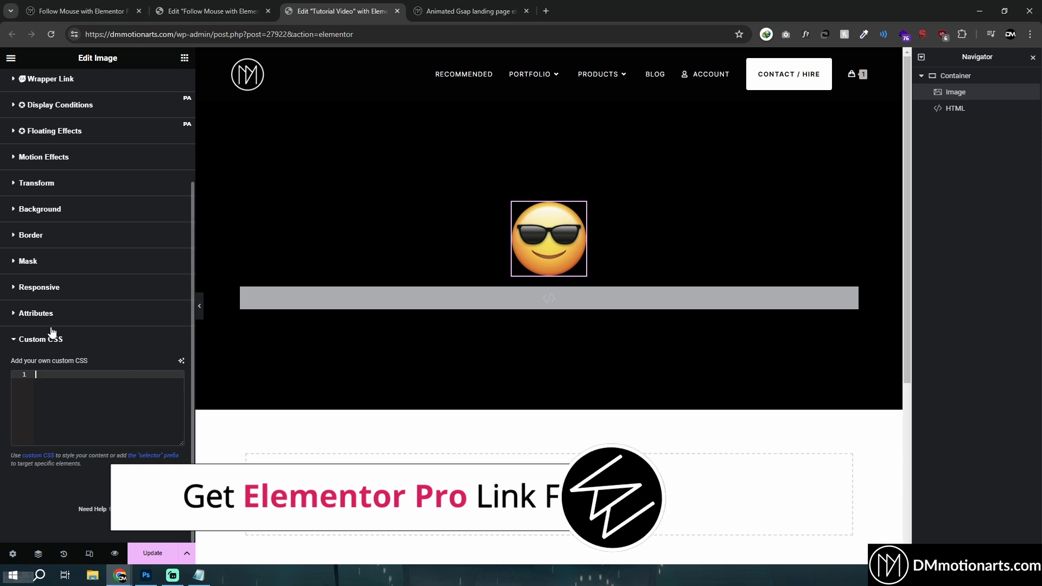
pyautogui.scroll(3, 54, 407)
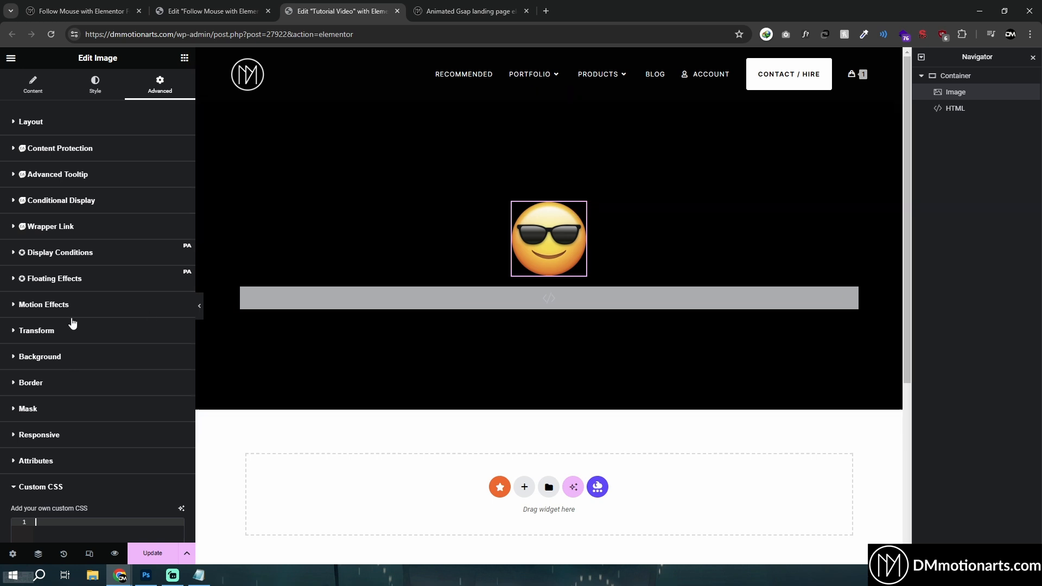
# Try the Mouse Track effect on the emoji image with Opposite direction and speed 1, and turn Mouse Effects back off
pyautogui.click(21, 305)
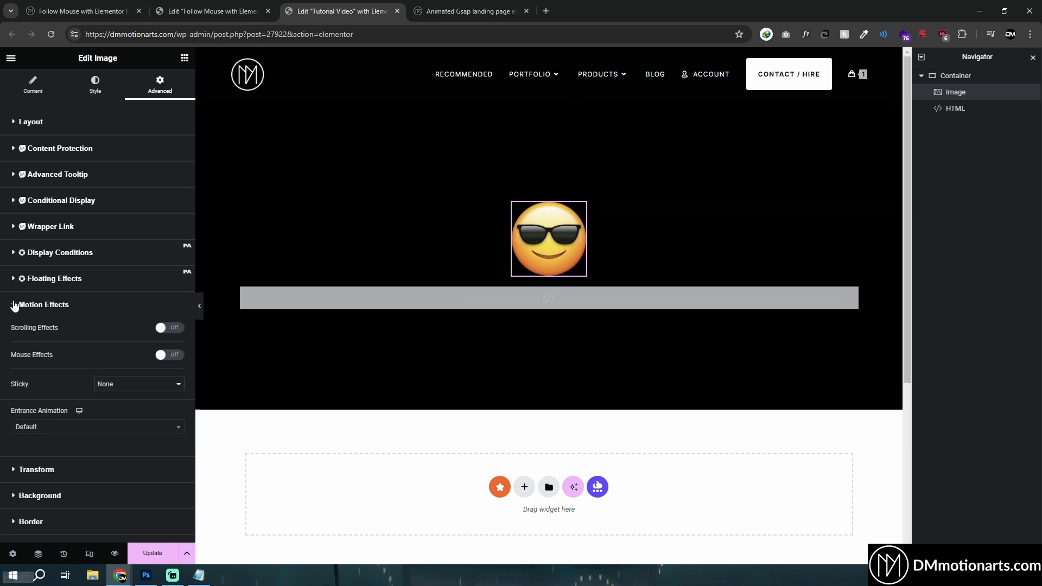
pyautogui.click(177, 358)
pyautogui.click(177, 377)
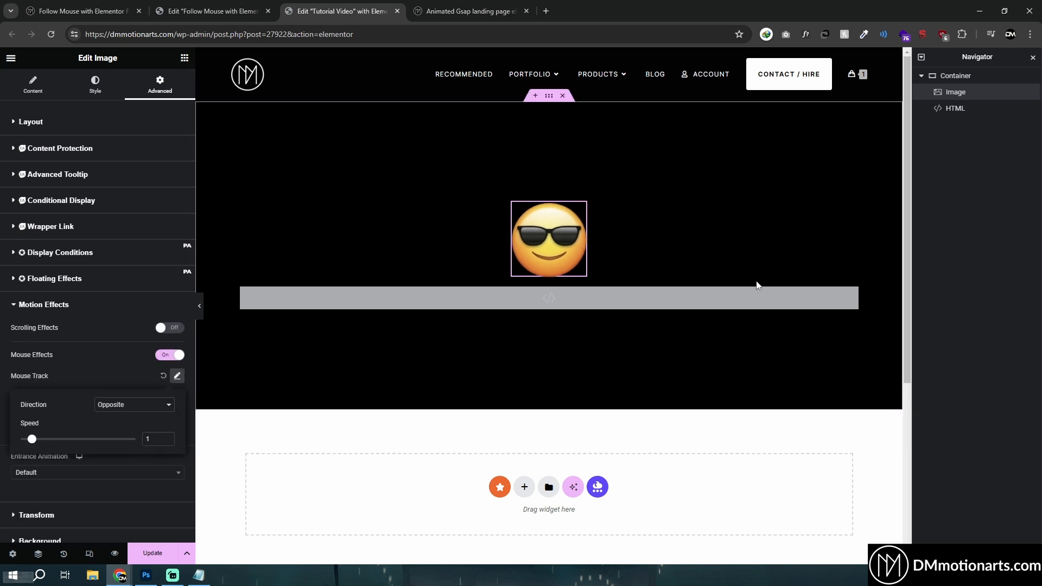
pyautogui.click(177, 375)
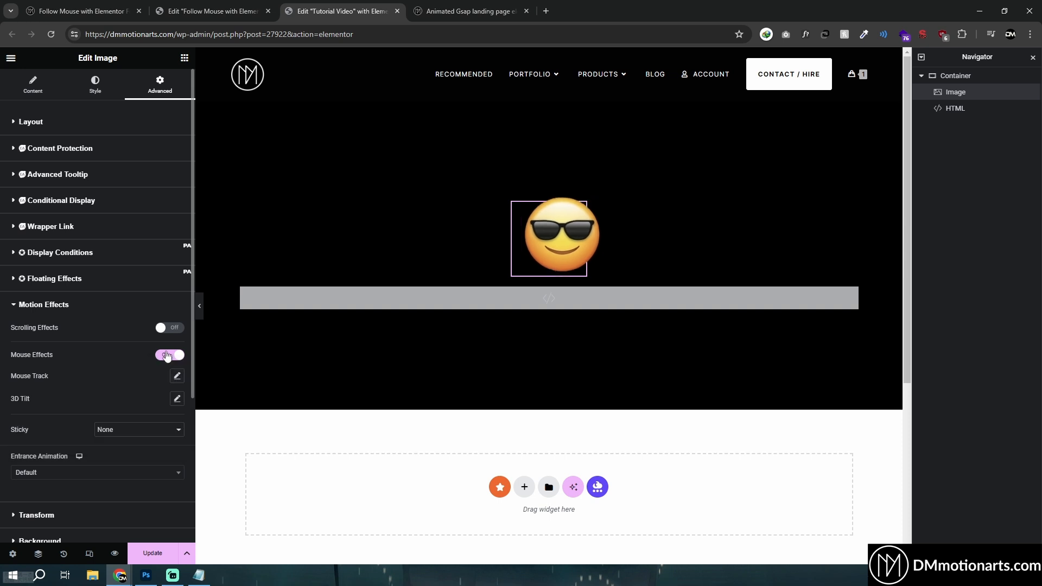
pyautogui.click(163, 355)
pyautogui.click(36, 308)
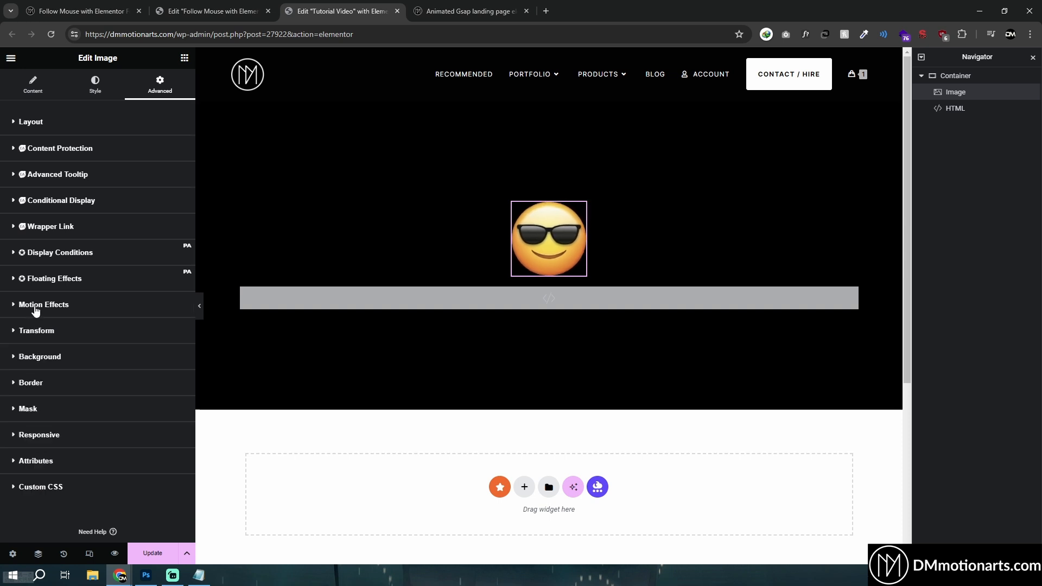
pyautogui.click(22, 92)
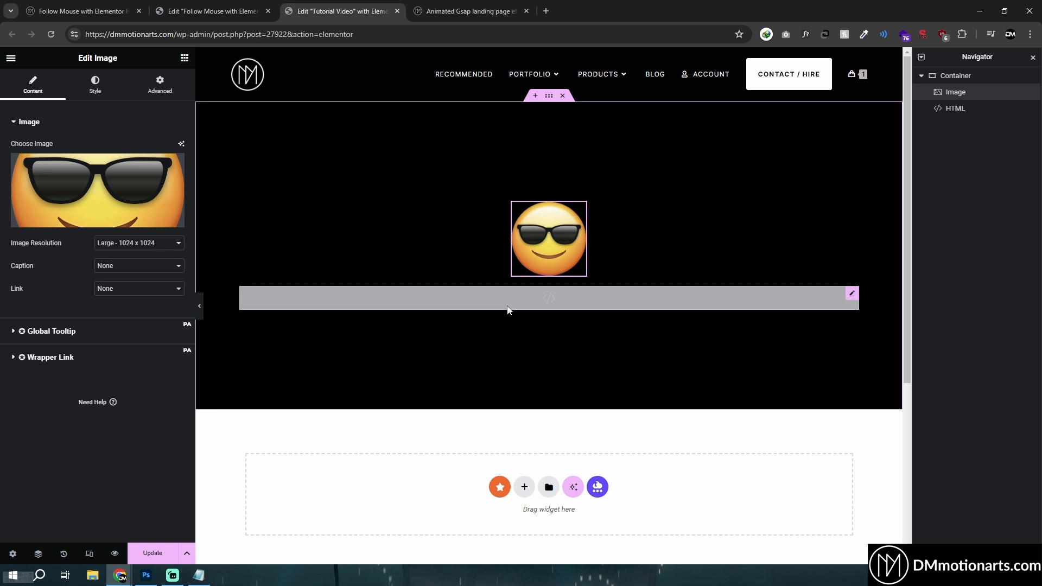
# Paste the copied code into the HTML widget below the emoji image
pyautogui.click(532, 302)
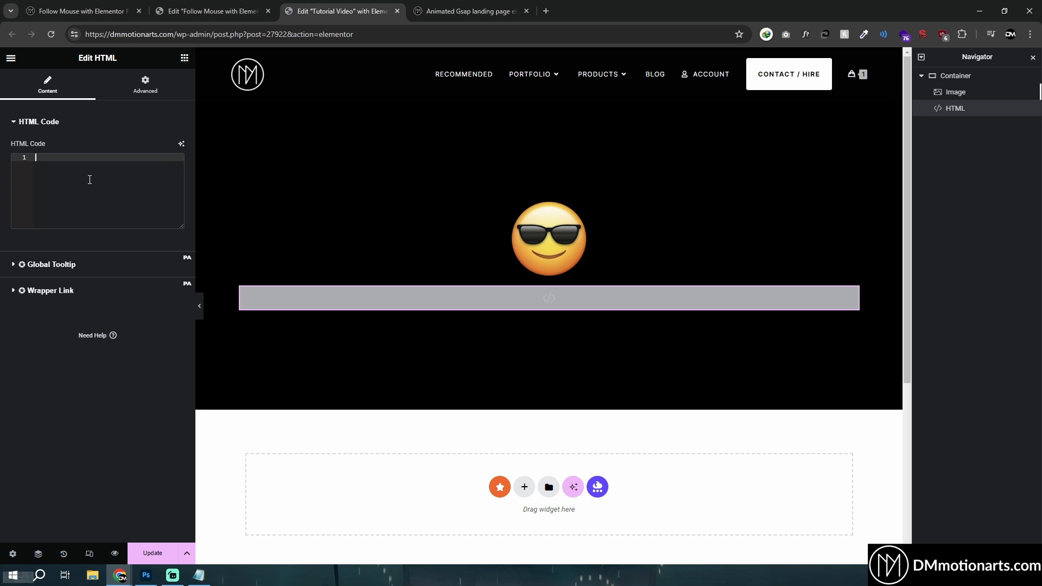
pyautogui.hotkey('ctrl', 'v')
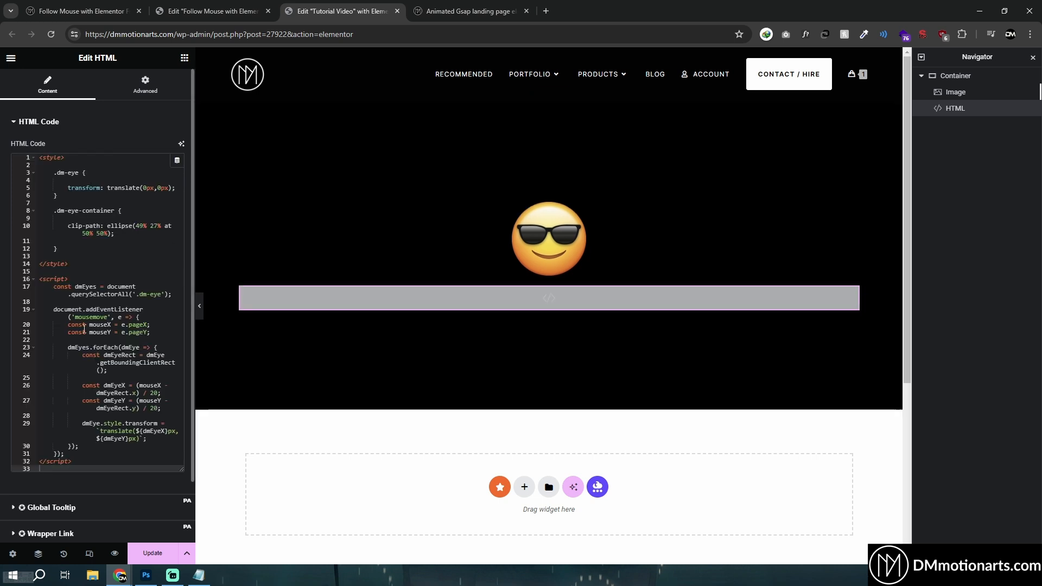
# Examine the style rules and the mousemove script in the HTML widget's code
pyautogui.moveTo(50, 180); pyautogui.dragTo(128, 238)
pyautogui.click(121, 235)
pyautogui.moveTo(39, 170); pyautogui.dragTo(113, 236)
pyautogui.click(113, 236)
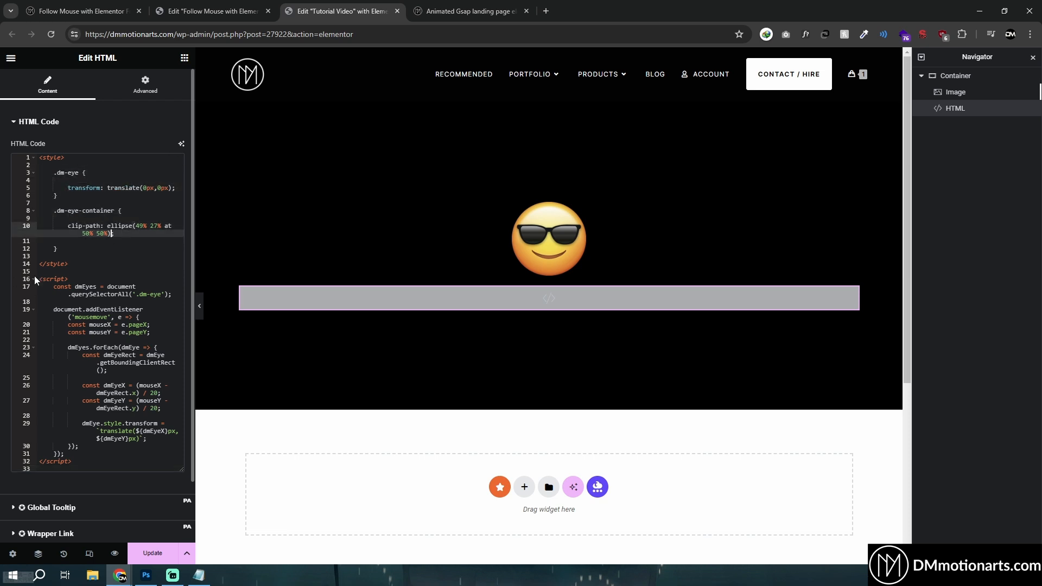
pyautogui.moveTo(40, 278); pyautogui.dragTo(73, 462)
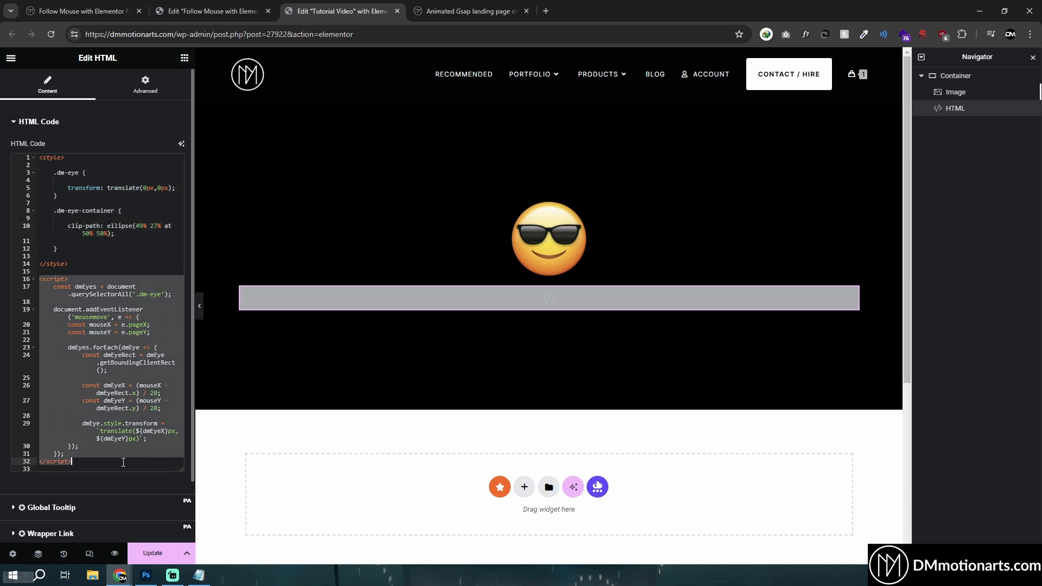
pyautogui.click(74, 462)
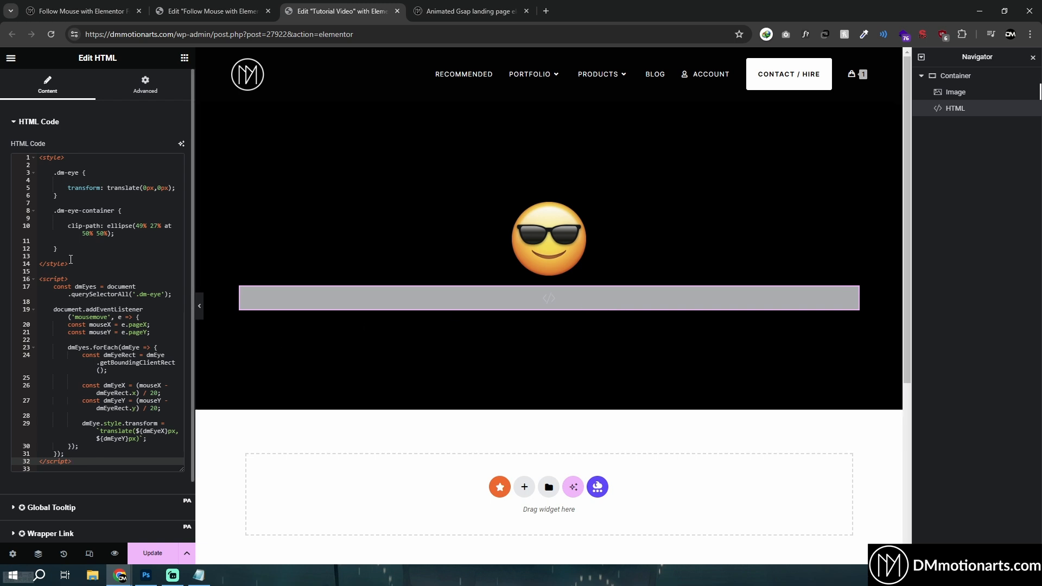
pyautogui.click(53, 279)
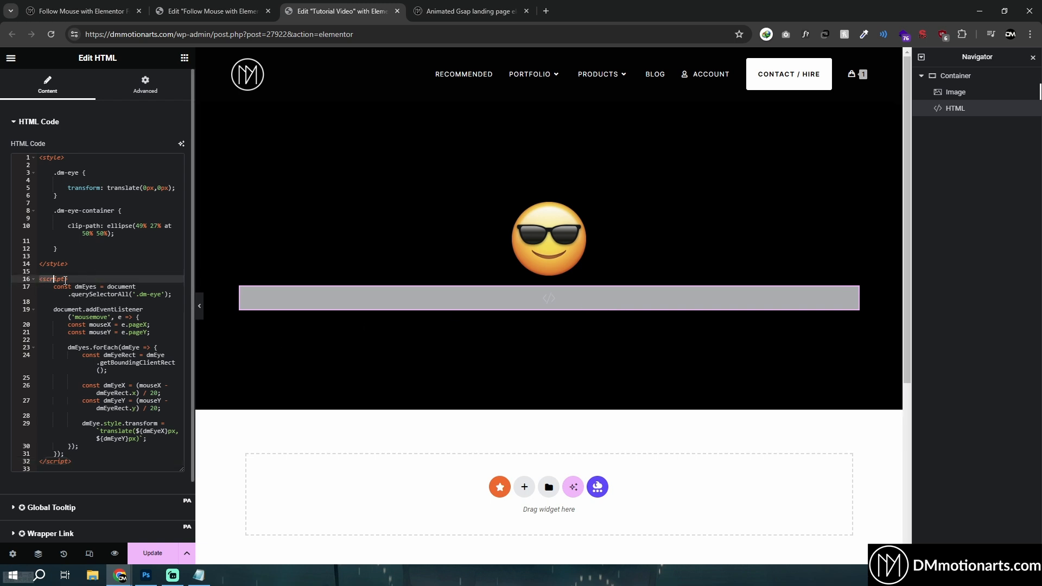
pyautogui.moveTo(81, 281); pyautogui.dragTo(112, 455)
pyautogui.click(112, 454)
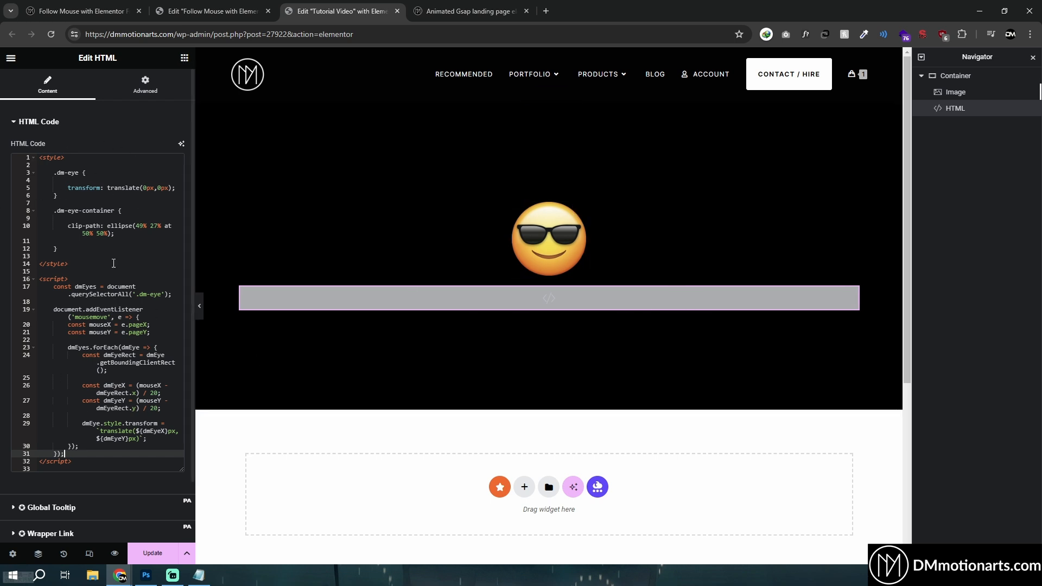
# Give the emoji image the CSS class dm-eye and preview the page changes
pyautogui.click(549, 239)
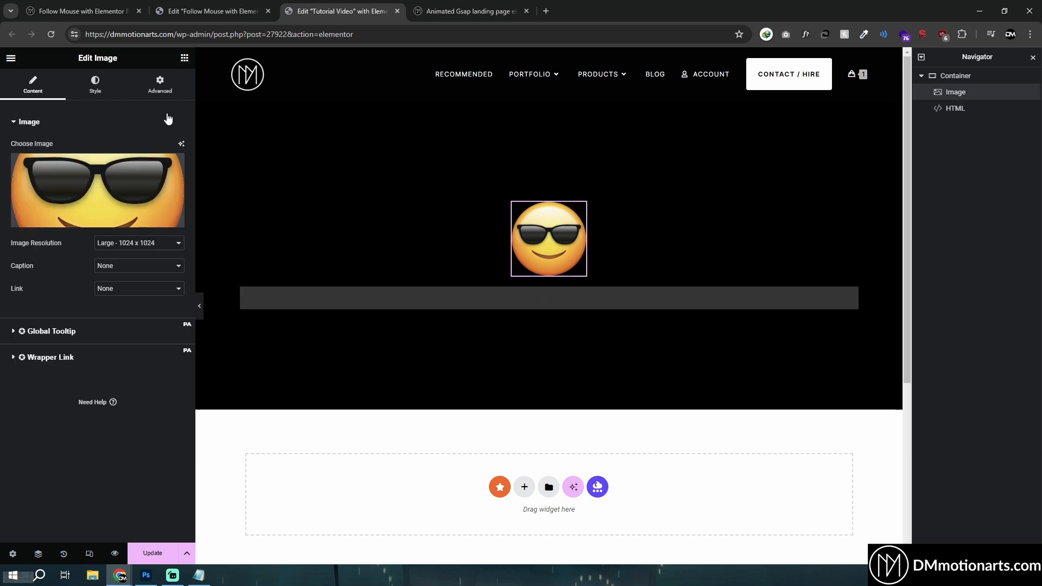
pyautogui.click(181, 87)
pyautogui.click(117, 470)
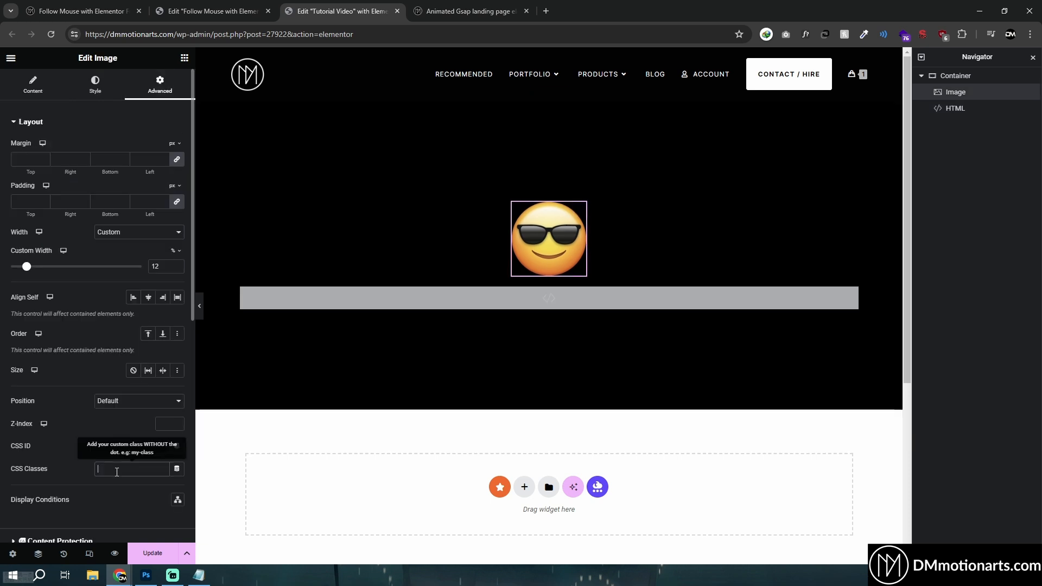
pyautogui.write('dm-eye')
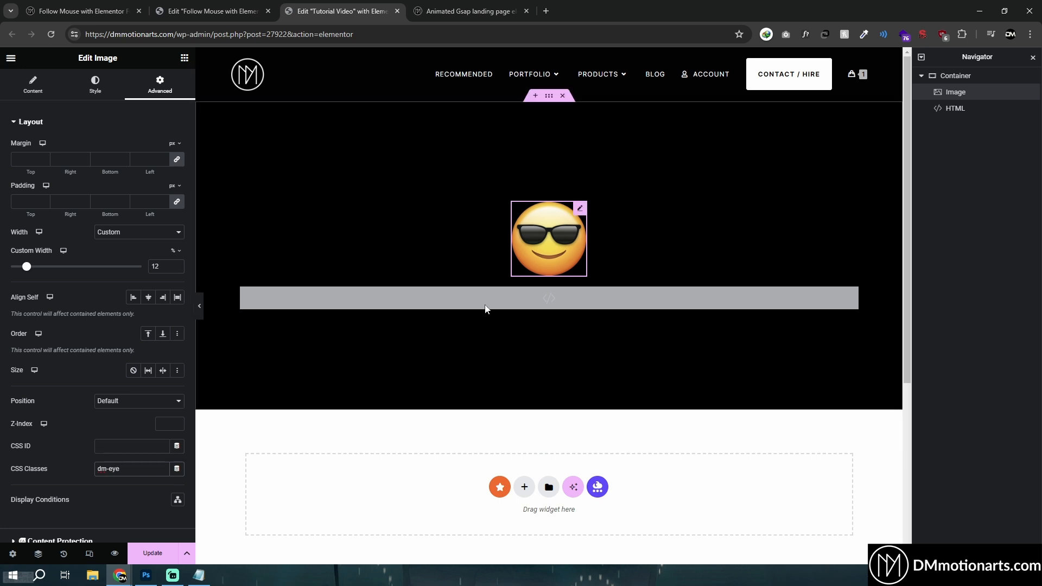
pyautogui.click(115, 553)
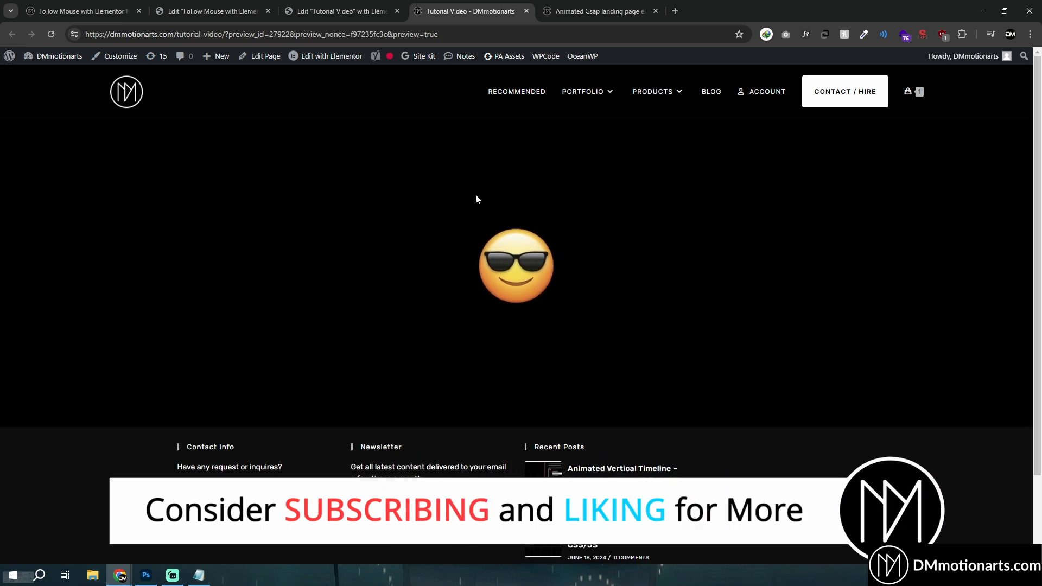
# Review the dmEye.style.transform line in the Notepad file, reselect the HTML widget, and return to the Tutorial Video preview
pyautogui.click(389, 15)
pyautogui.scroll(-5, 109, 369)
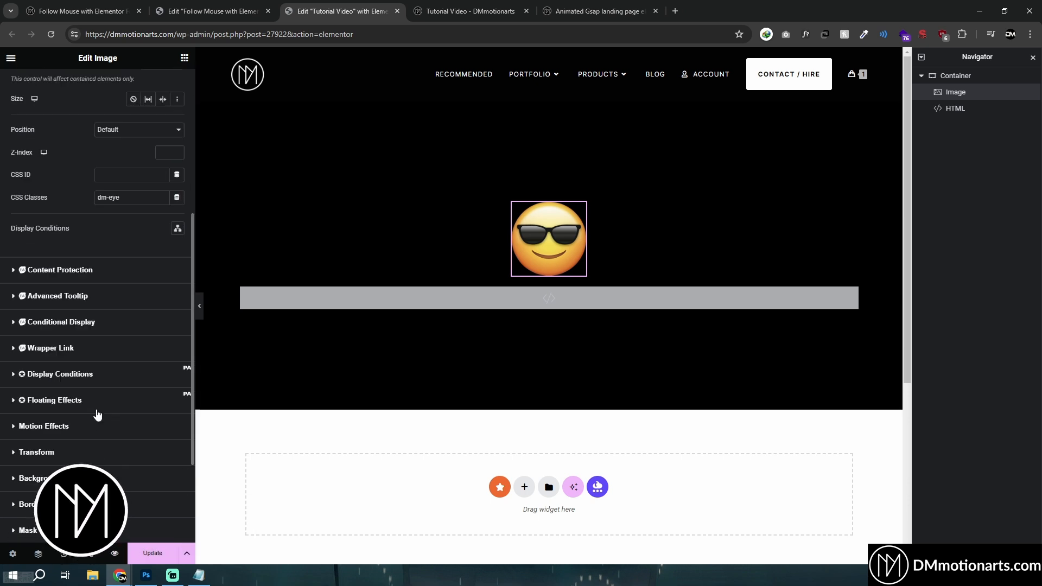
pyautogui.click(198, 576)
pyautogui.click(482, 251)
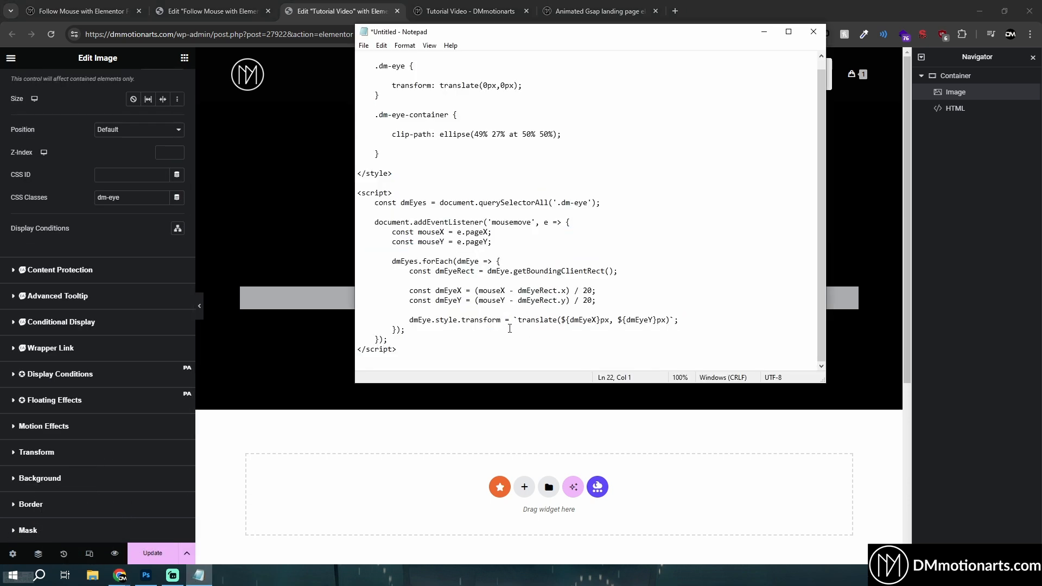
pyautogui.moveTo(410, 317); pyautogui.dragTo(687, 318)
pyautogui.click(687, 319)
pyautogui.click(304, 296)
pyautogui.click(466, 11)
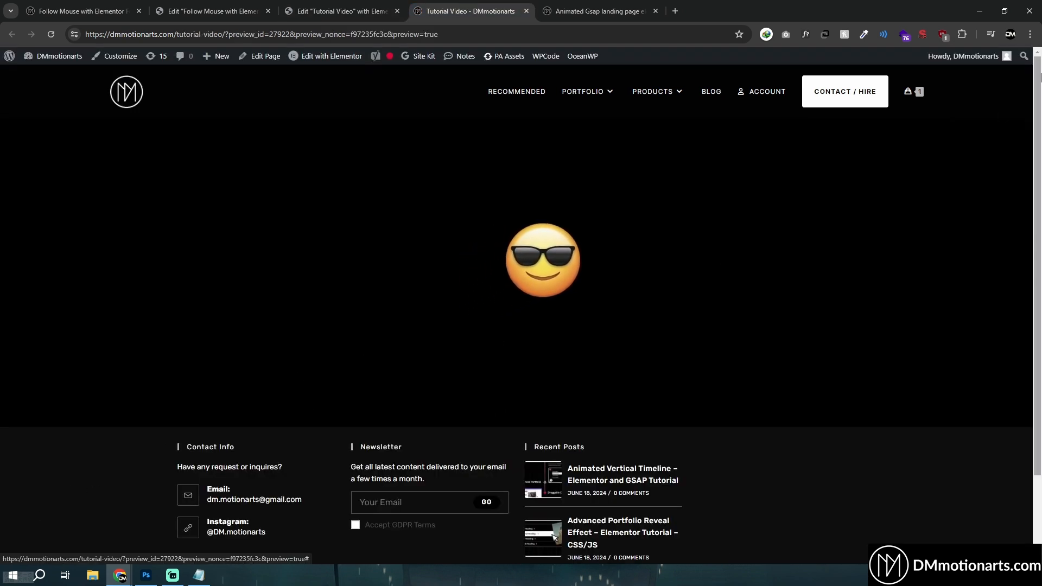
# In the Notepad file, change the translate values to -dmEyeX and -dmEyeY and copy all of the code
pyautogui.click(342, 11)
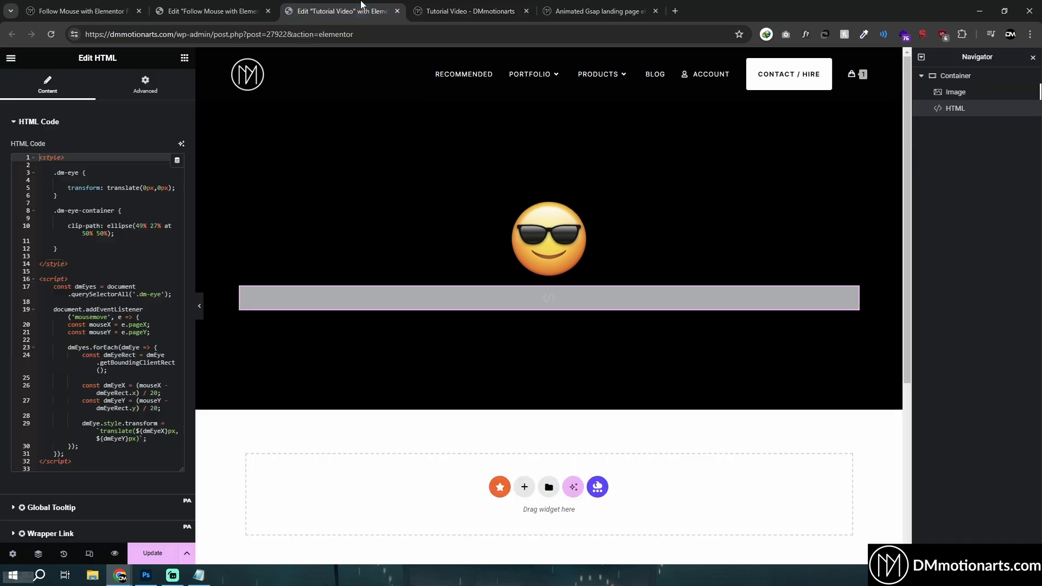
pyautogui.click(199, 575)
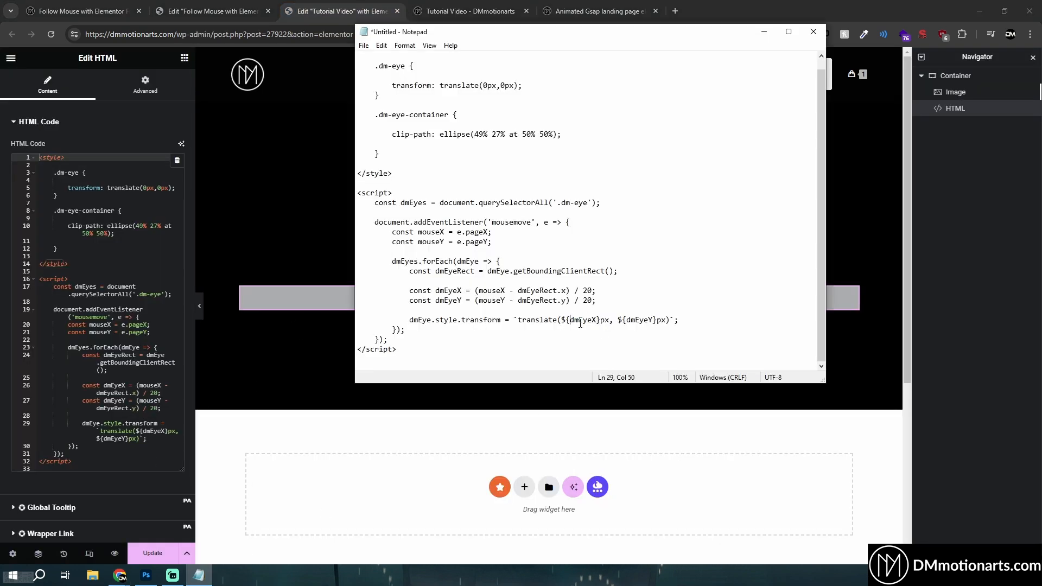
pyautogui.hotkey('ctrl', 'a')
pyautogui.hotkey('ctrl', 'c')
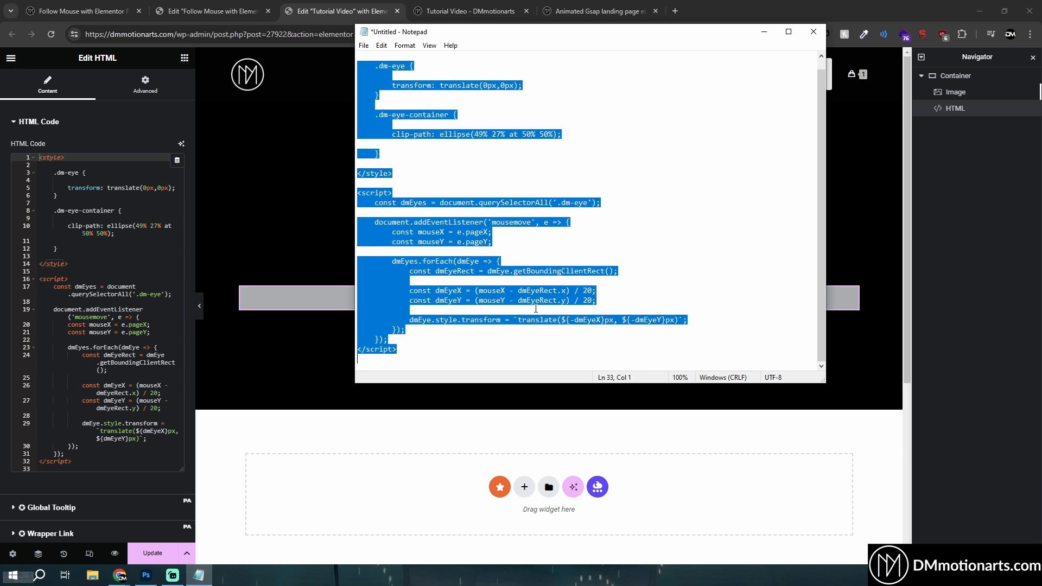
# Replace the HTML widget's code with the copied reversed-direction version and preview the page
pyautogui.click(198, 575)
pyautogui.hotkey('ctrl', 'a')
pyautogui.hotkey('ctrl', 'v')
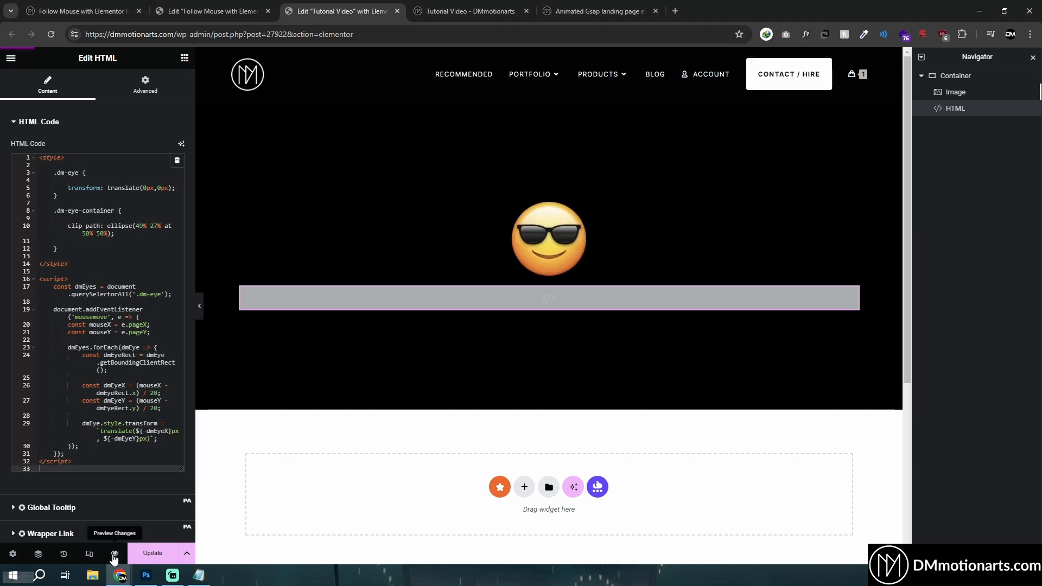
pyautogui.hotkey('ctrl', 'Tab')
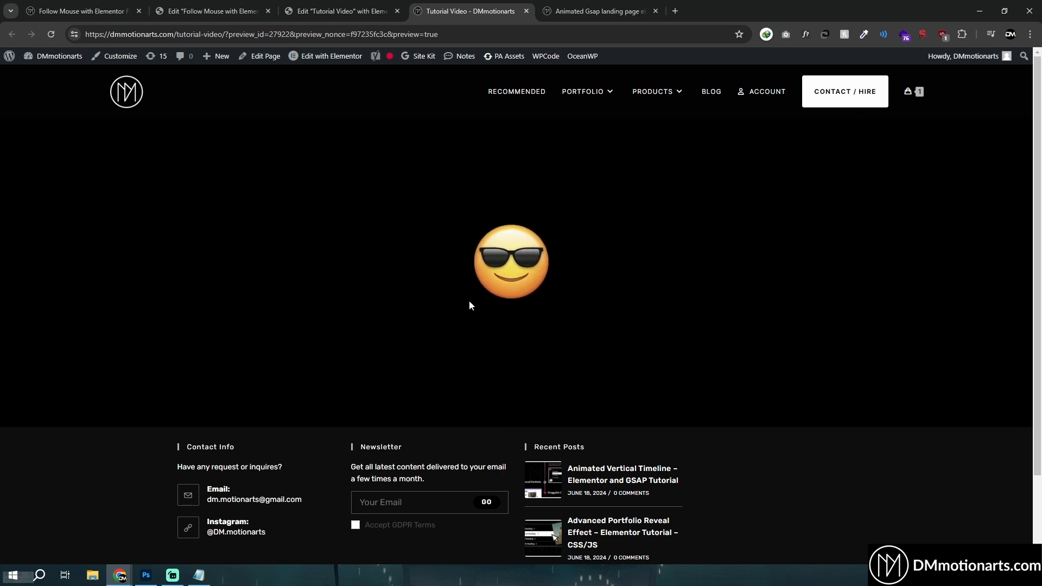
# In the Notepad file, set the divisors of dmEyeX and dmEyeY to 10 and copy all of the code
pyautogui.click(356, 8)
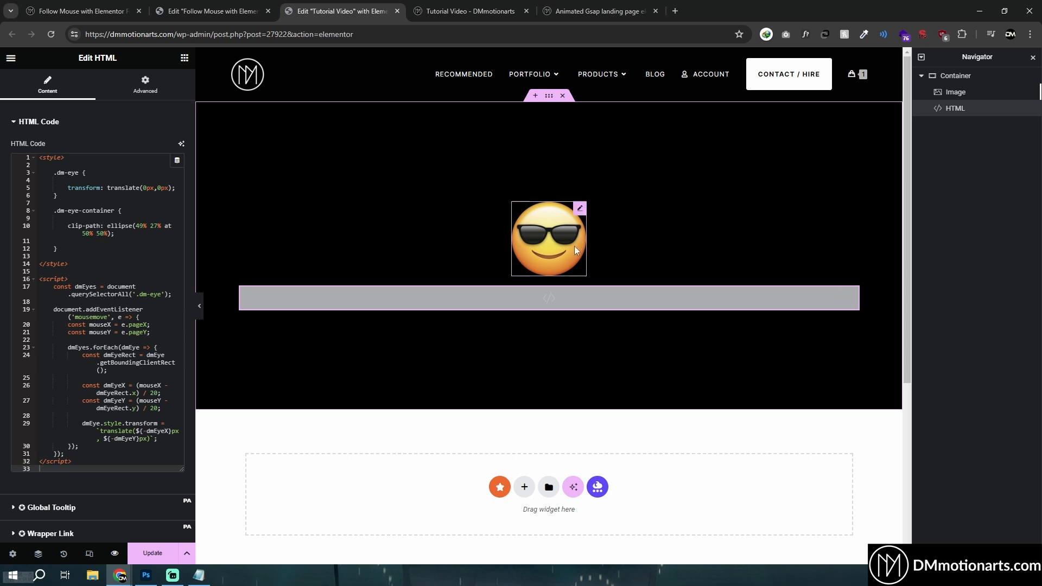
pyautogui.click(199, 575)
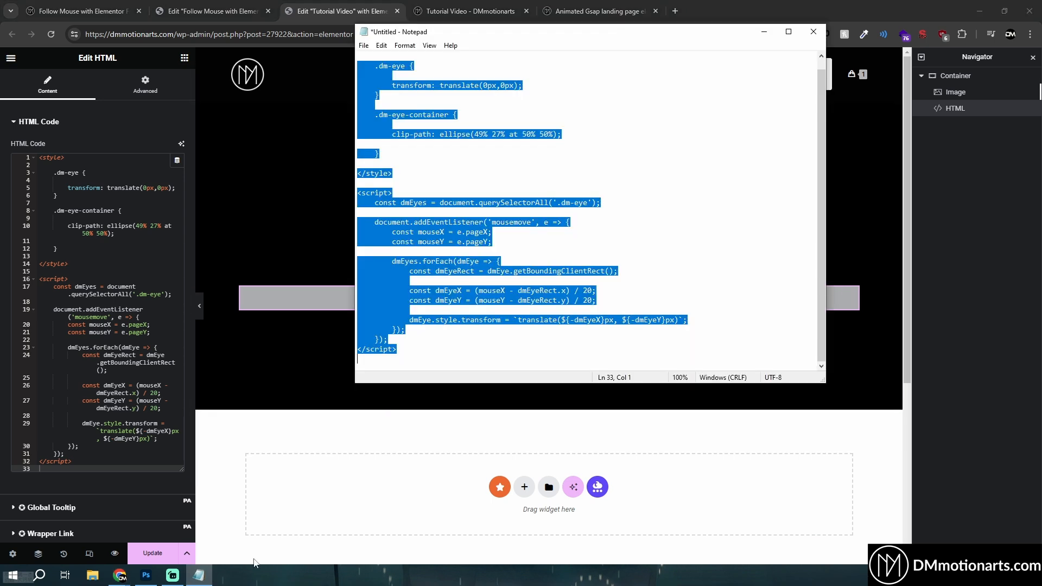
pyautogui.click(567, 307)
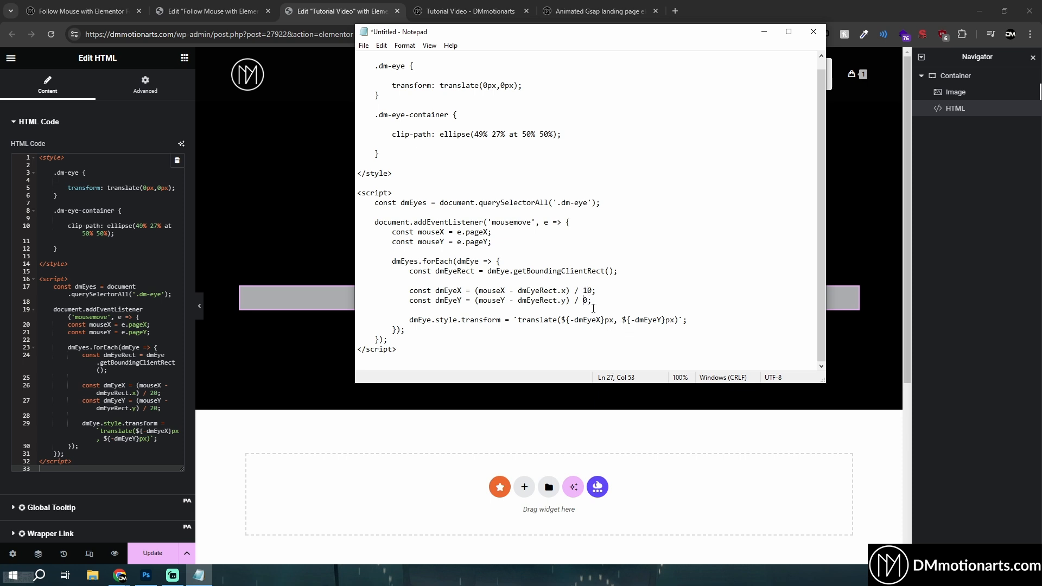
pyautogui.hotkey('ctrl', 'a')
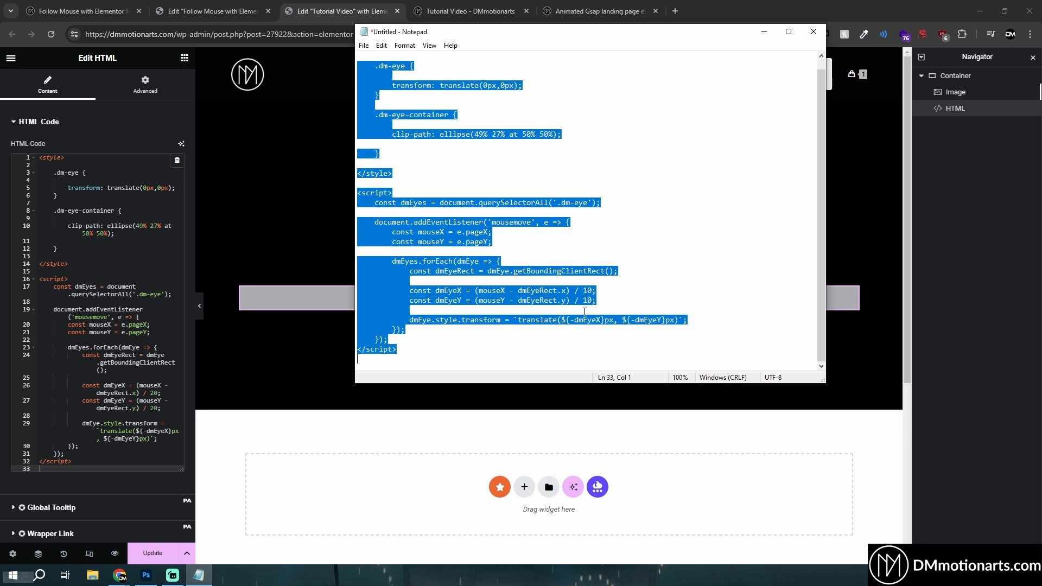
pyautogui.hotkey('ctrl', 'c')
# Overwrite the HTML widget's code with the copied version using divisor 10 and preview the result
pyautogui.hotkey('alt', 'Tab')
pyautogui.hotkey('ctrl', 'a')
pyautogui.hotkey('ctrl', 'v')
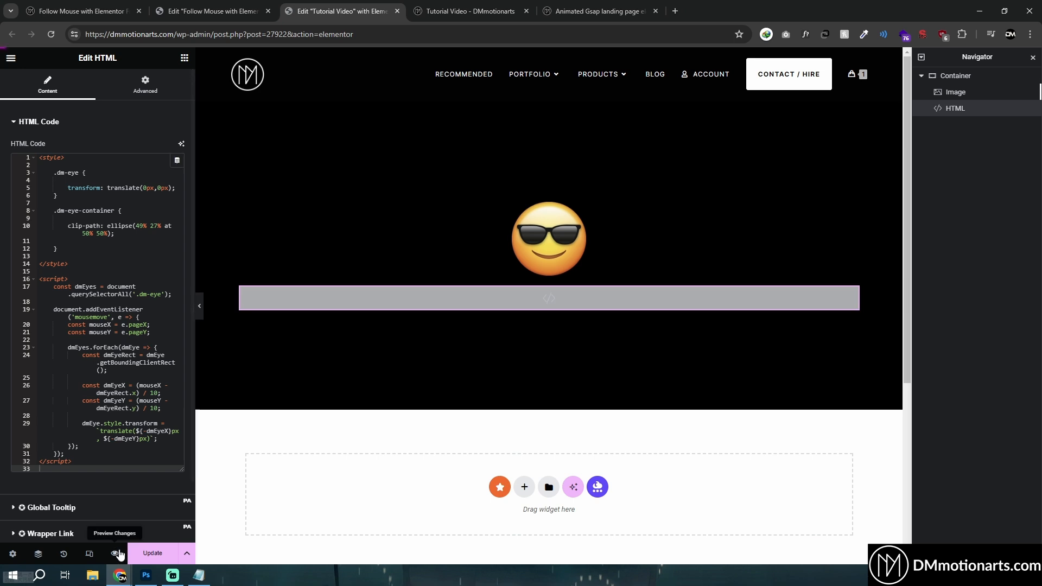
pyautogui.click(119, 553)
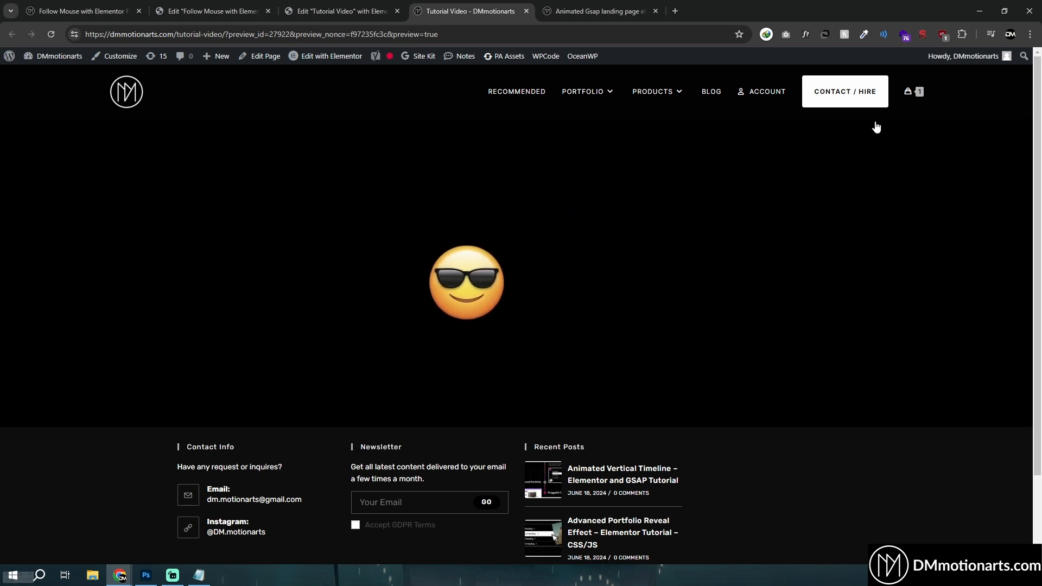
# Set the divisors of dmEyeX and dmEyeY to 50 directly in the HTML widget and refresh the page preview
pyautogui.click(342, 11)
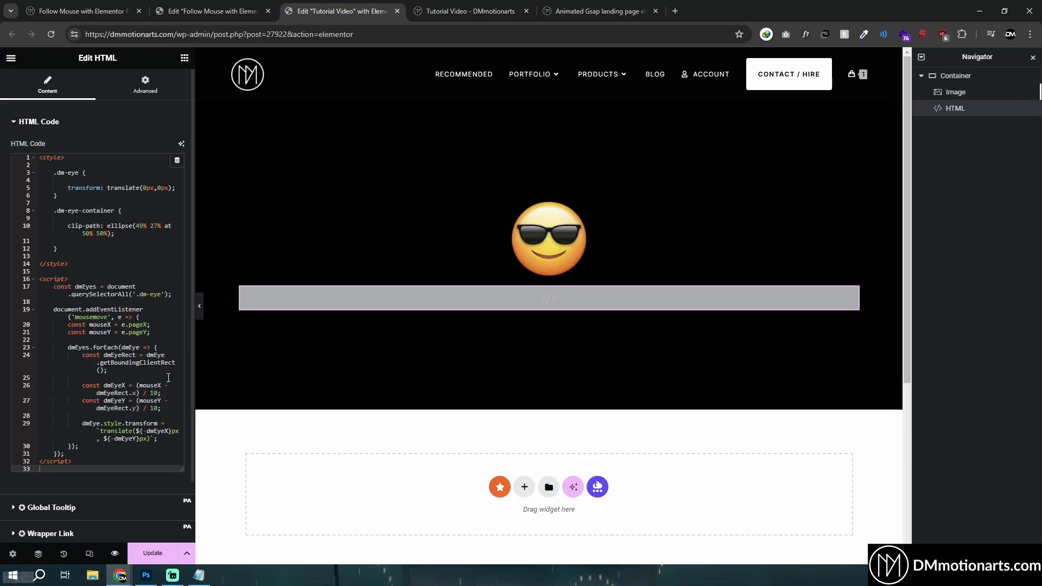
pyautogui.doubleClick(157, 408)
pyautogui.write('50')
pyautogui.click(155, 393)
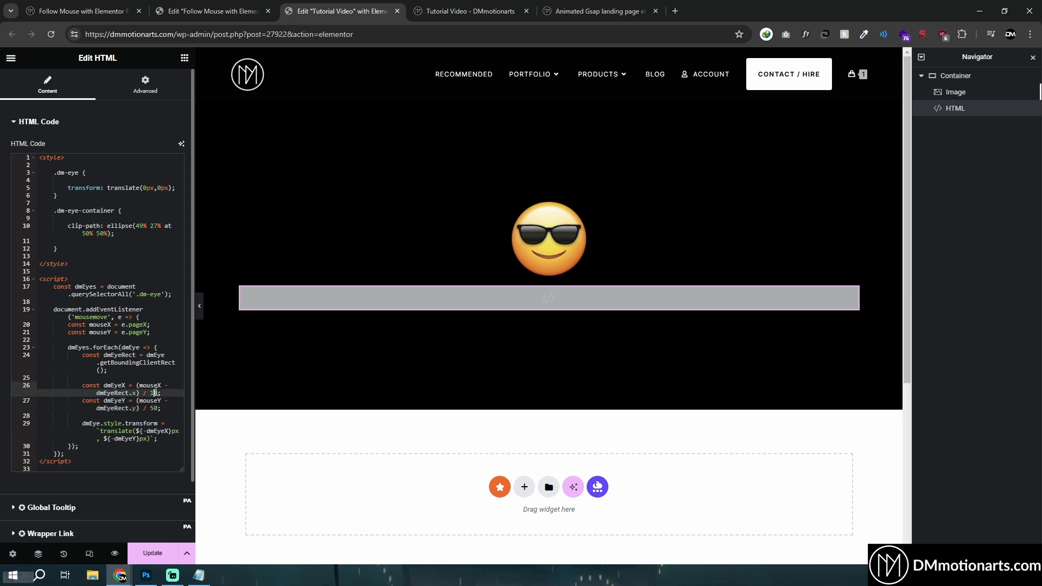
pyautogui.doubleClick(155, 392)
pyautogui.write('50')
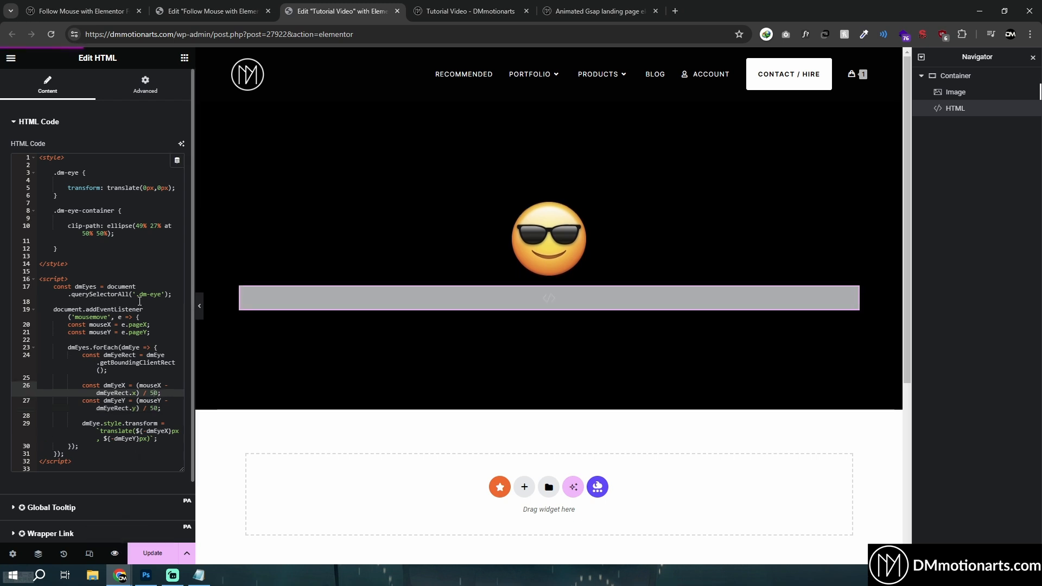
pyautogui.hotkey('ctrl', 'Tab')
pyautogui.press('F5')
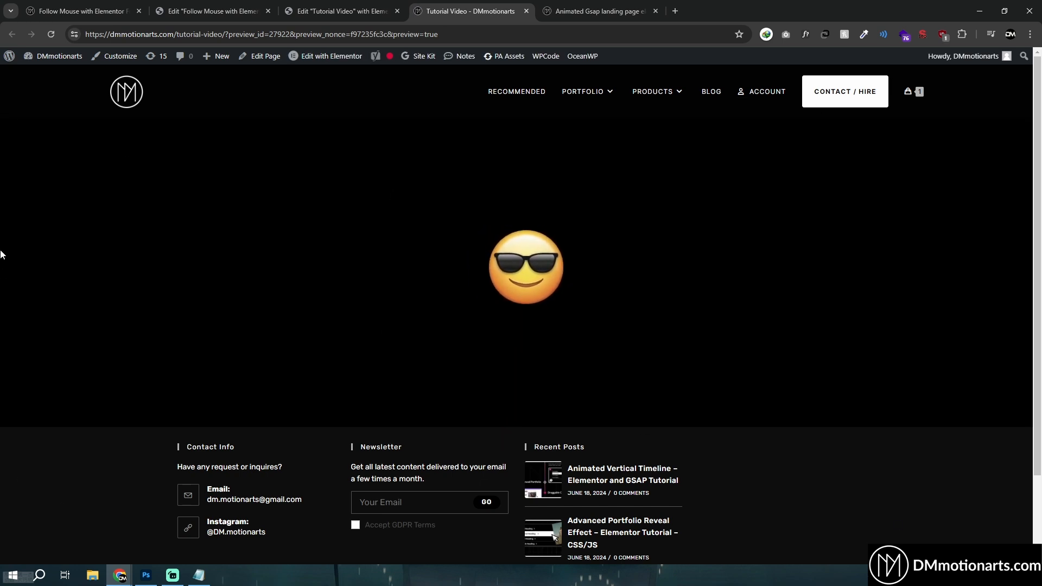
# On the Follow Mouse page being edited, delete the .dm-eye-container clip-path rule from the HTML widget's code
pyautogui.hotkey('ctrl', 'shift', 'Tab')
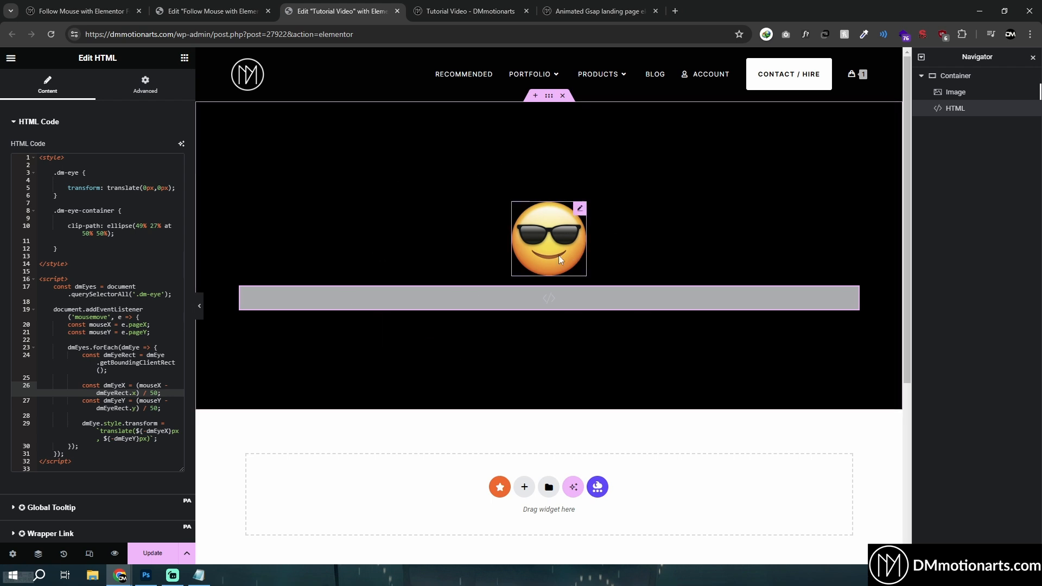
pyautogui.click(55, 6)
pyautogui.click(197, 7)
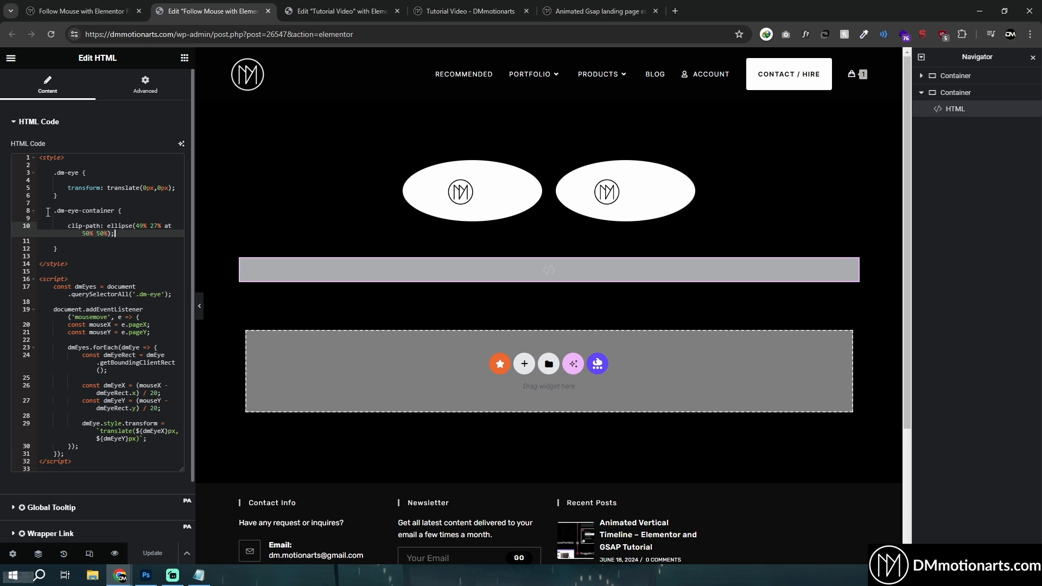
pyautogui.moveTo(47, 213); pyautogui.dragTo(60, 249)
pyautogui.press('BackSpace')
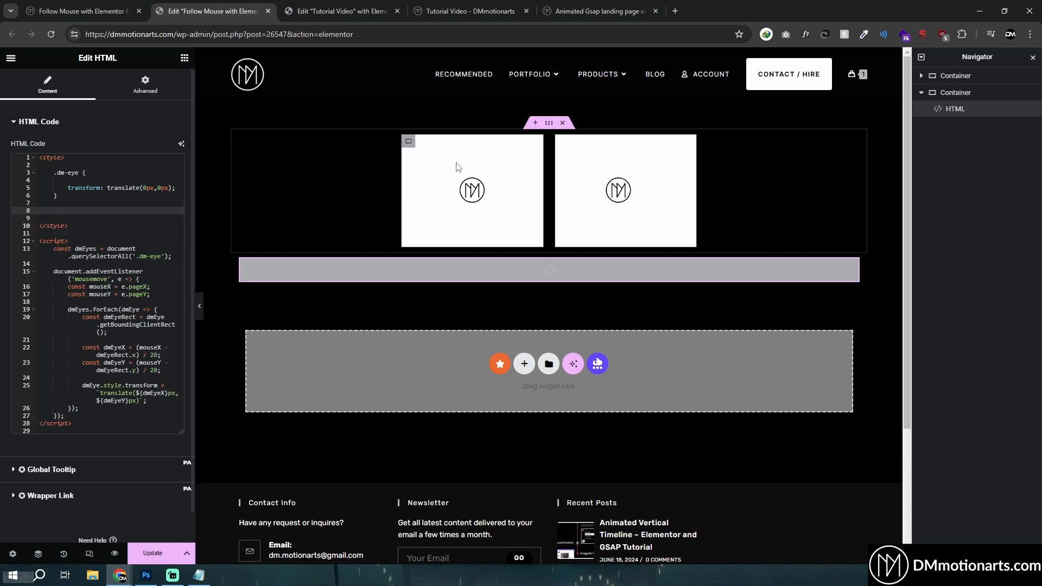
# Inspect the CSS class in the advanced settings of the second white eye container
pyautogui.click(409, 141)
pyautogui.click(562, 143)
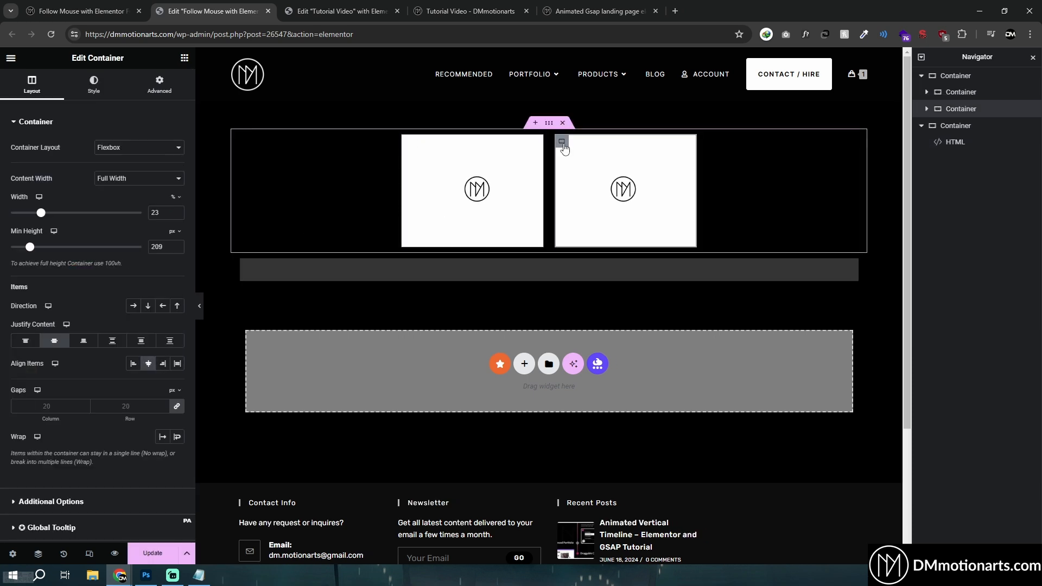
pyautogui.click(159, 85)
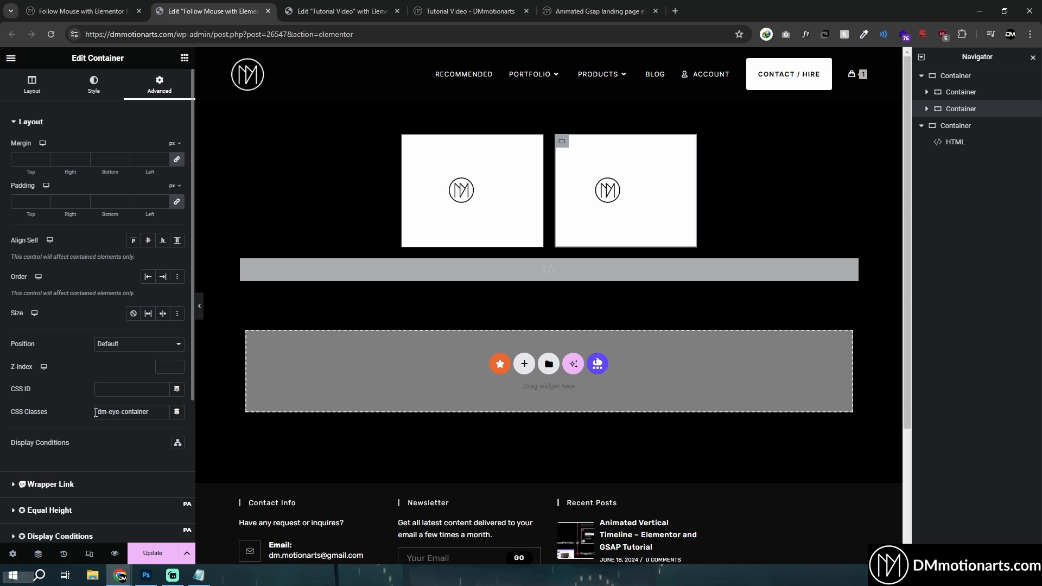
pyautogui.moveTo(96, 412); pyautogui.dragTo(119, 412)
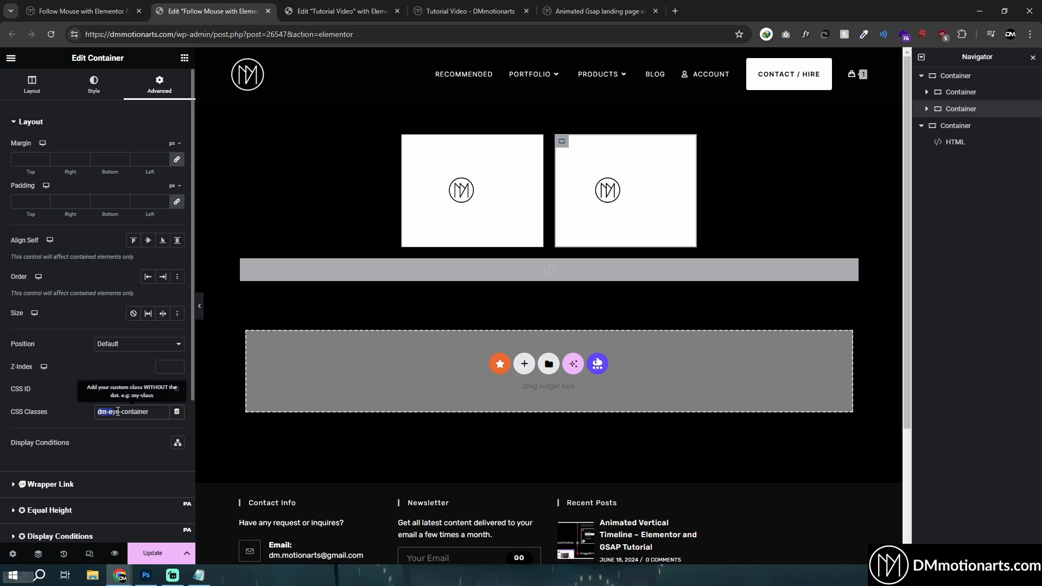
# Paste the .dm-eye-container rule with clip-path: ellipse(49% 27% at 50% 50%) back into the HTML widget's code, cutting and re-pasting it once
pyautogui.click(943, 141)
pyautogui.click(90, 211)
pyautogui.hotkey('ctrl', 'v')
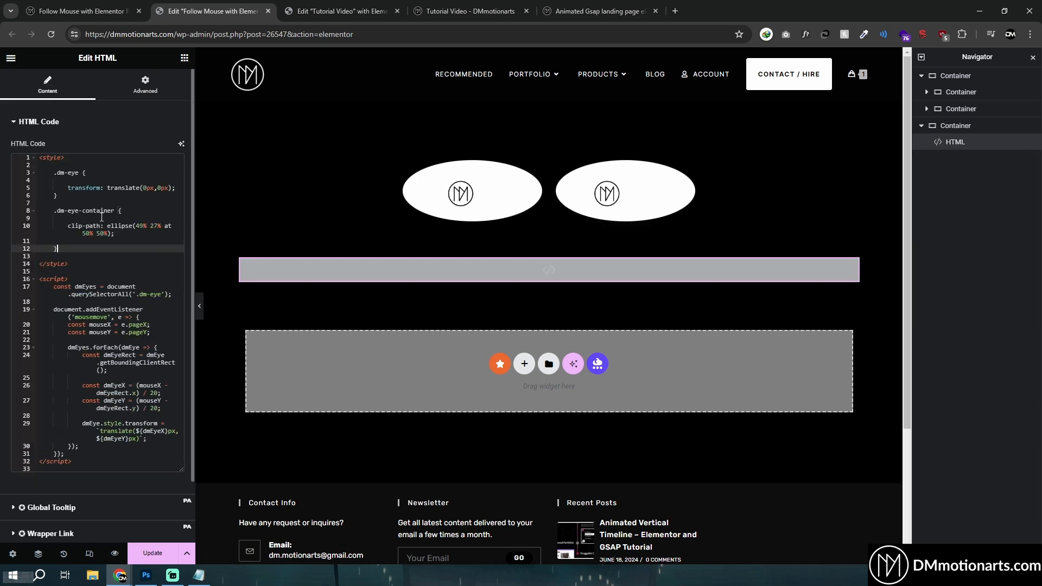
pyautogui.keyDown('shift'); pyautogui.click(54, 210); pyautogui.keyUp('shift')
pyautogui.hotkey('ctrl', 'x')
pyautogui.hotkey('ctrl', 'v')
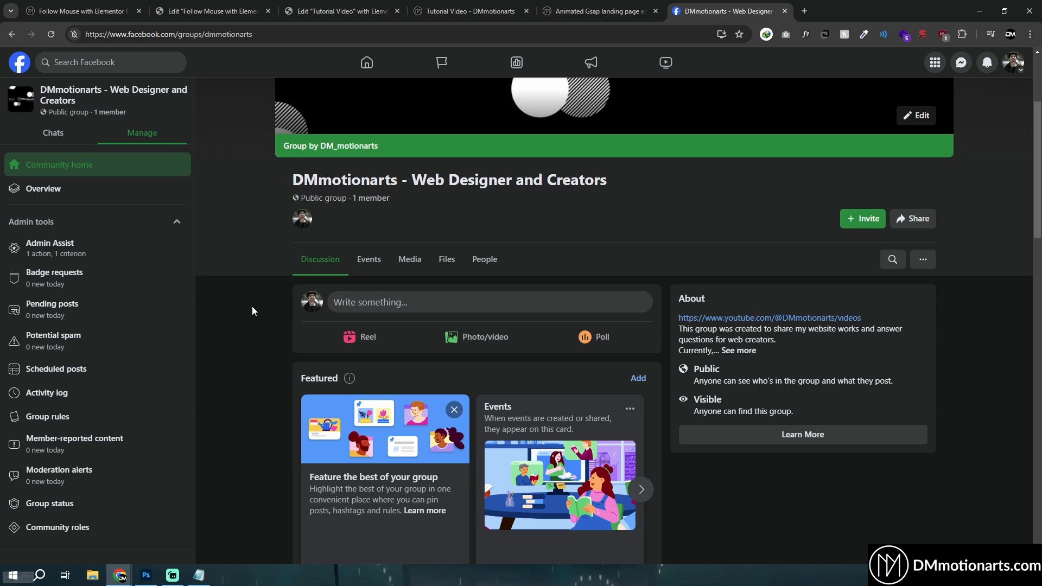
# Look through the DMmotionarts - Web Designer and Creators Facebook group, dismissing the notification hint and viewing the draggable element post
pyautogui.scroll(3, 252, 311)
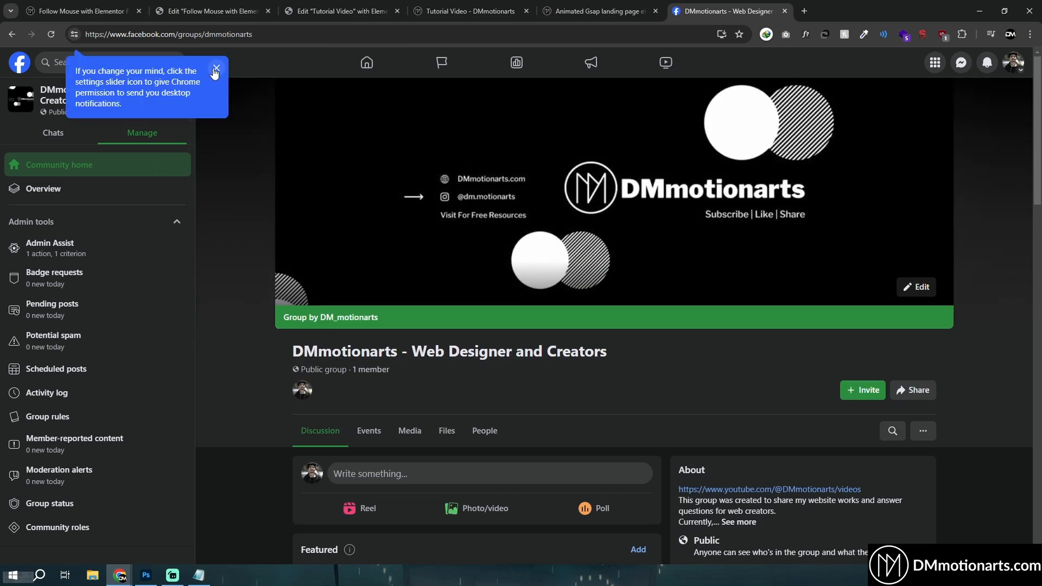
pyautogui.click(215, 70)
pyautogui.scroll(-8, 252, 350)
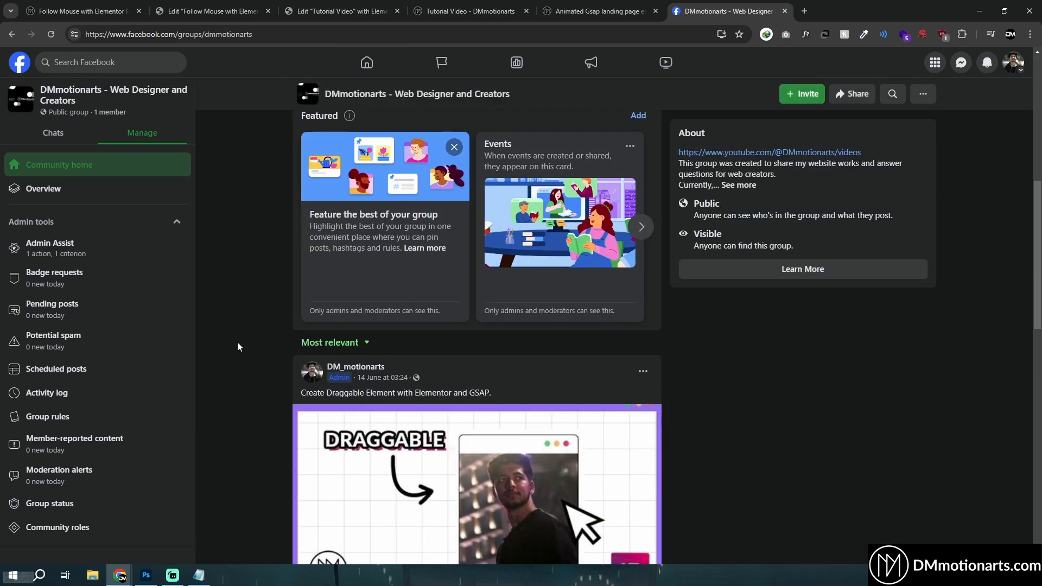
pyautogui.scroll(-3, 237, 346)
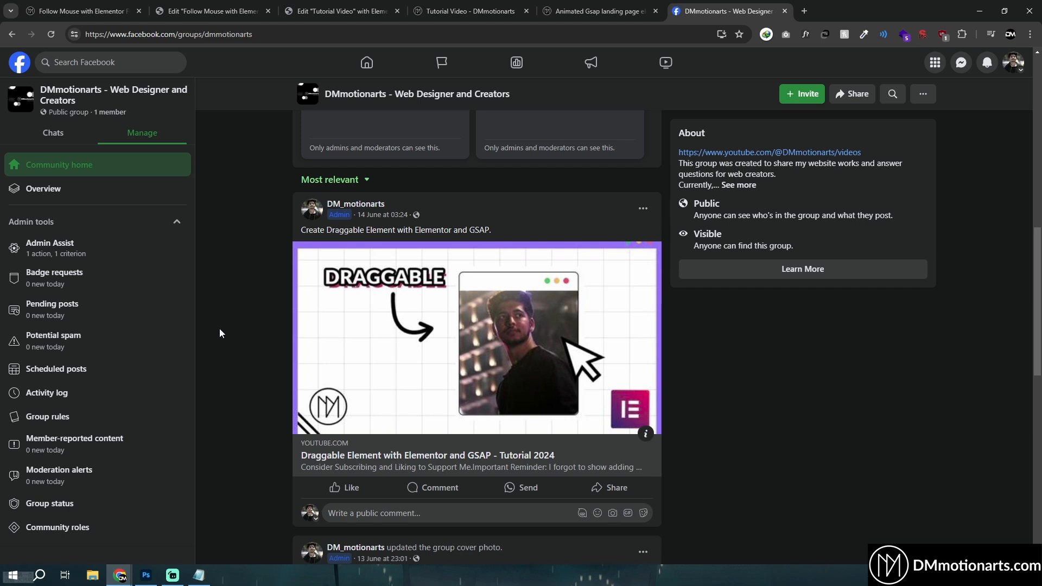
pyautogui.moveTo(332, 219)
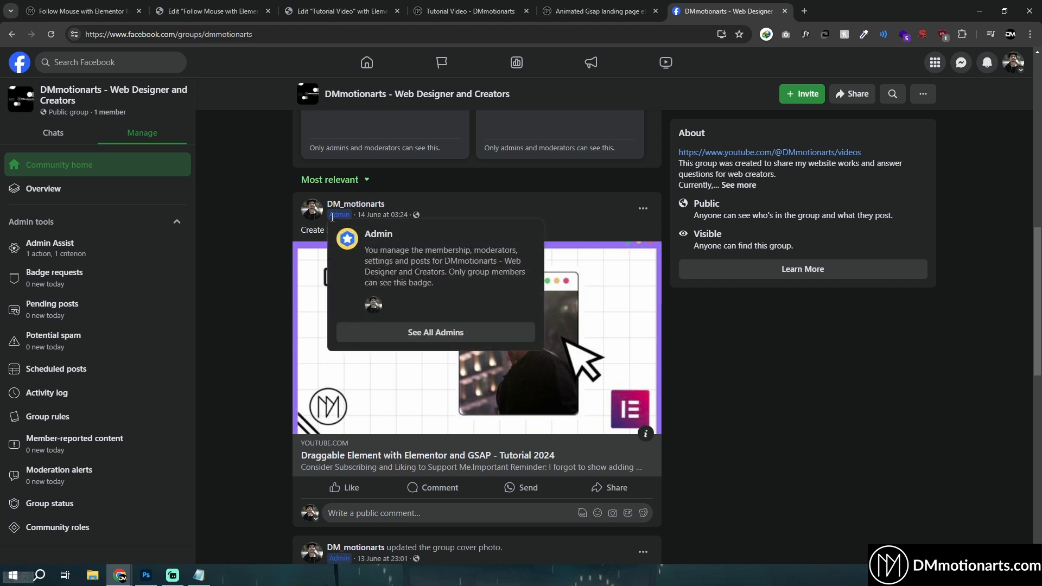
pyautogui.middleClick(242, 333)
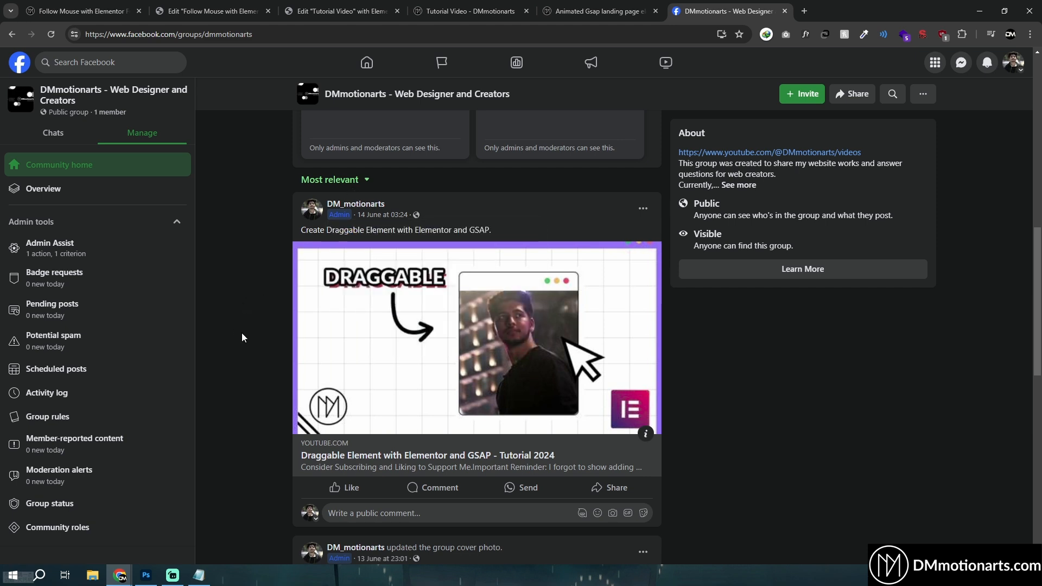